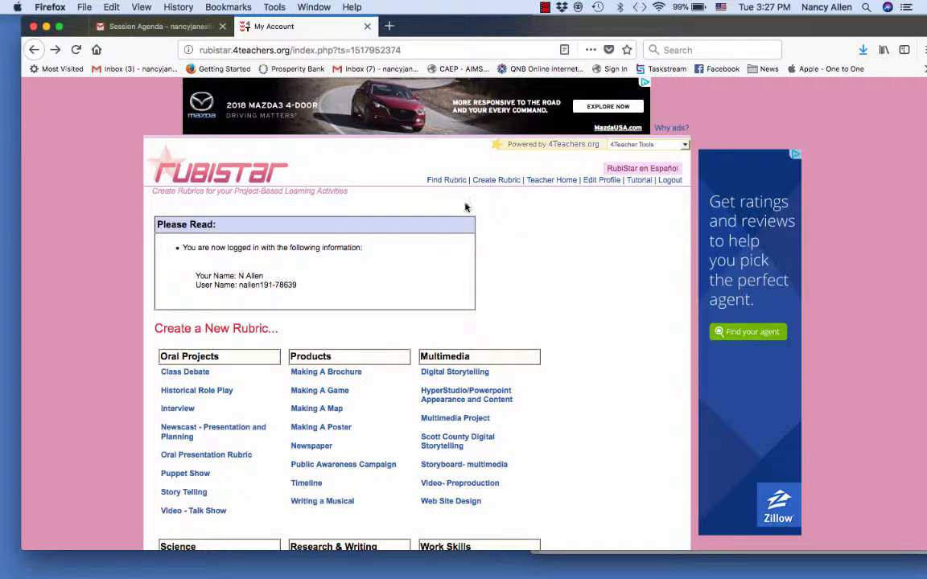
- Return to the RubiStar home page and log in to the teacher account by entering the account password
{"action": "left_click", "coordinate": [34, 49]}
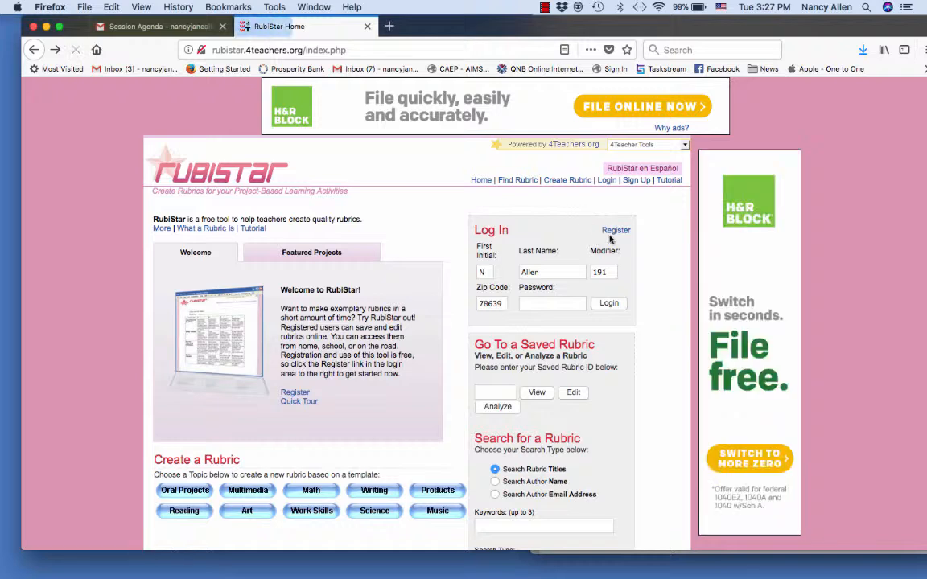
{"action": "left_click", "coordinate": [536, 300]}
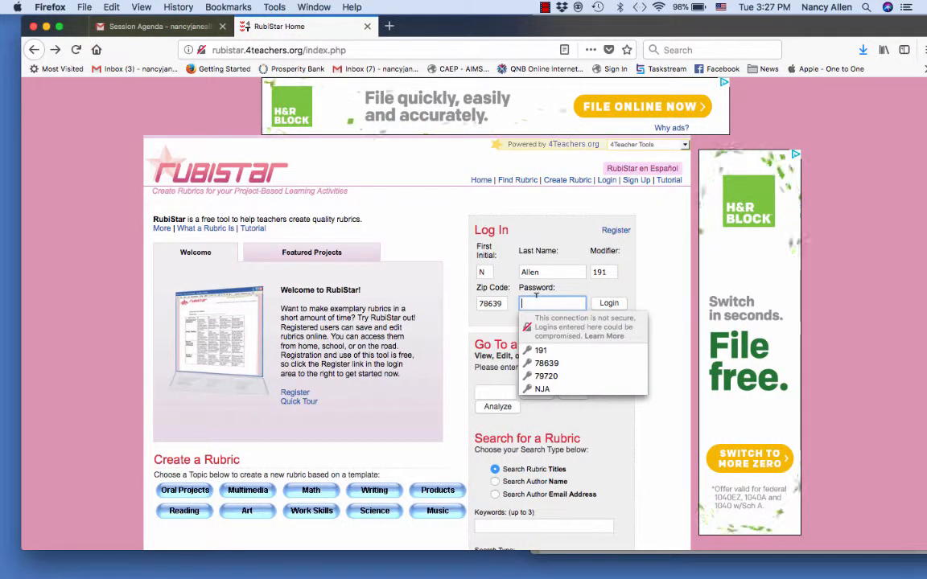
{"action": "type", "text": "•••••••"}
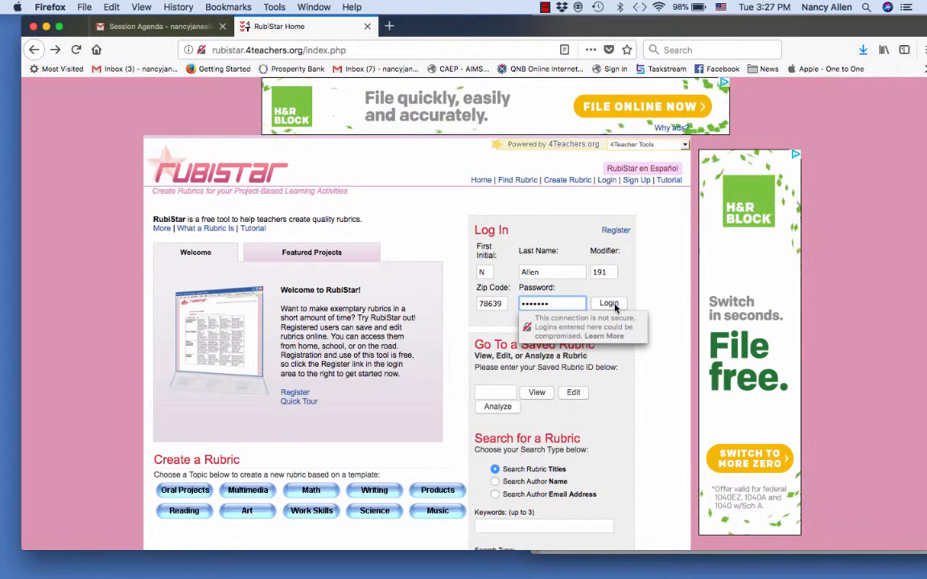
{"action": "left_click", "coordinate": [609, 303]}
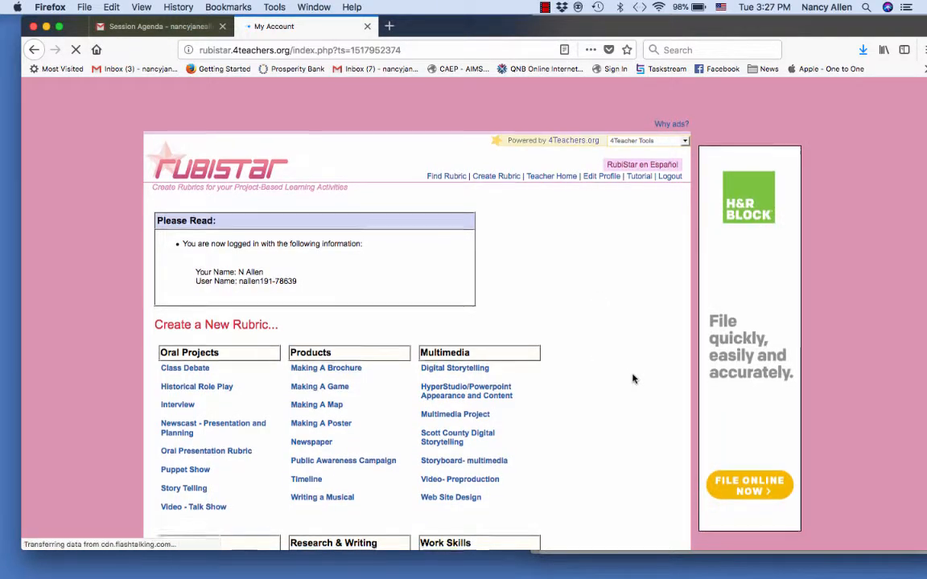
- Open the Math - Problem Solving template from the Math group of new rubrics
{"action": "scroll", "coordinate": [633, 378], "scroll_direction": "down", "scroll_amount": 4}
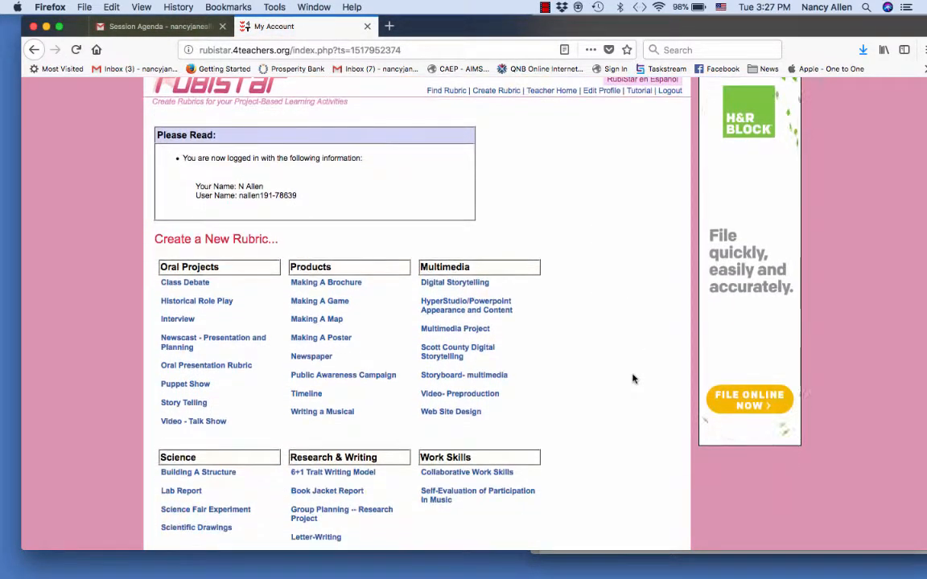
{"action": "scroll", "coordinate": [633, 379], "scroll_direction": "down", "scroll_amount": 2}
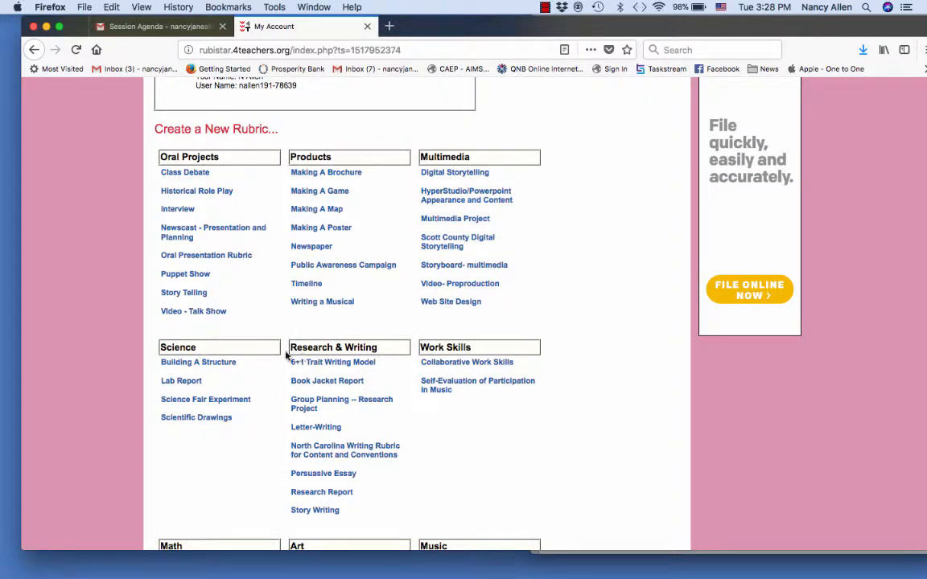
{"action": "scroll", "coordinate": [215, 437], "scroll_direction": "down", "scroll_amount": 3}
{"action": "scroll", "coordinate": [214, 430], "scroll_direction": "down", "scroll_amount": 2}
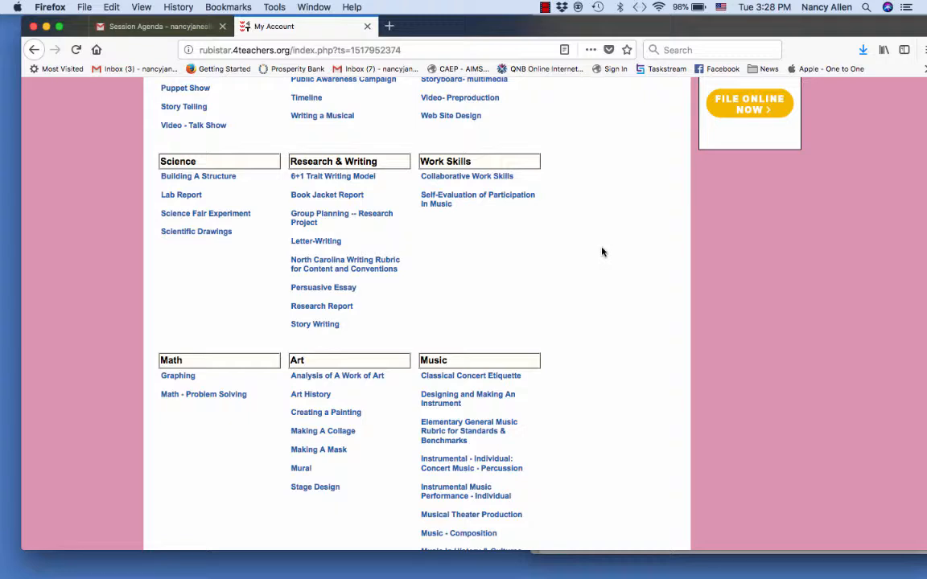
{"action": "left_click", "coordinate": [203, 395]}
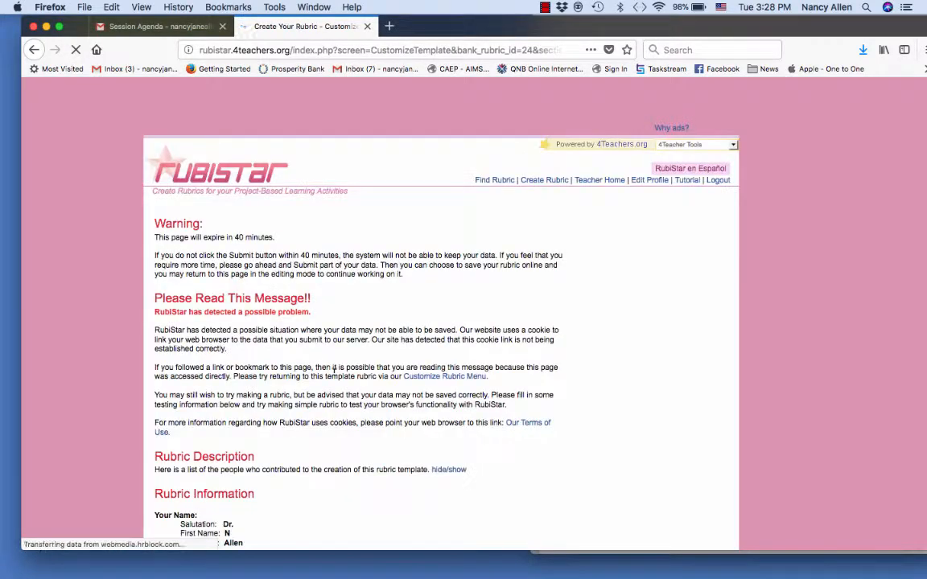
- Name the rubric project "Test Rubric" and keep the demonstration setting "Yes, my rubric is a temporary rubric"
{"action": "scroll", "coordinate": [322, 355], "scroll_direction": "down", "scroll_amount": 6}
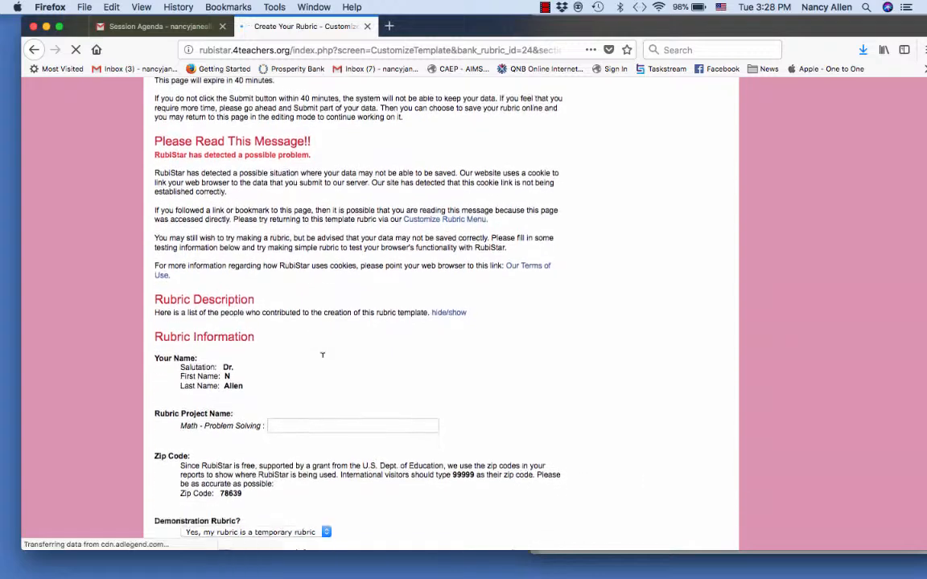
{"action": "scroll", "coordinate": [322, 361], "scroll_direction": "down", "scroll_amount": 3}
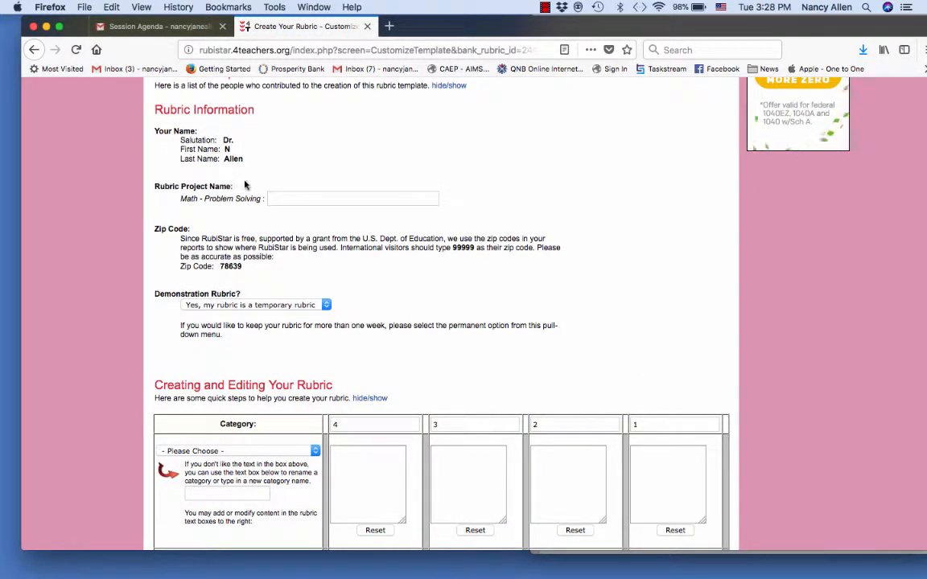
{"action": "left_click", "coordinate": [280, 197]}
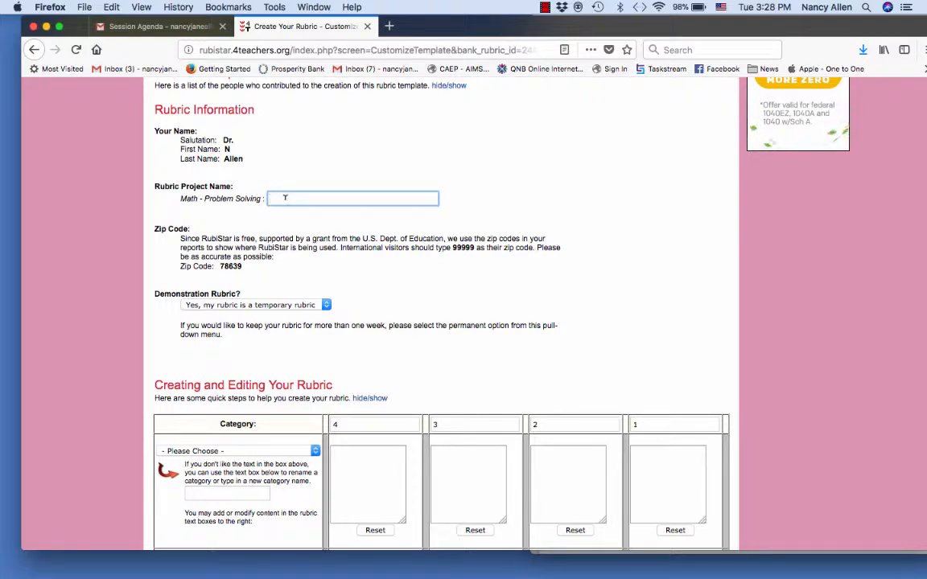
{"action": "type", "text": "Test"}
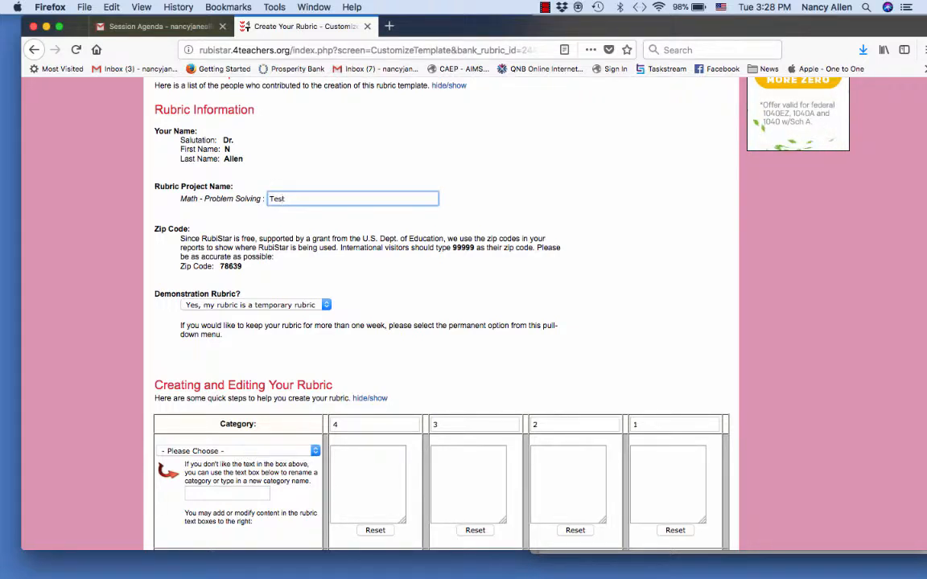
{"action": "type", "text": " Rubric"}
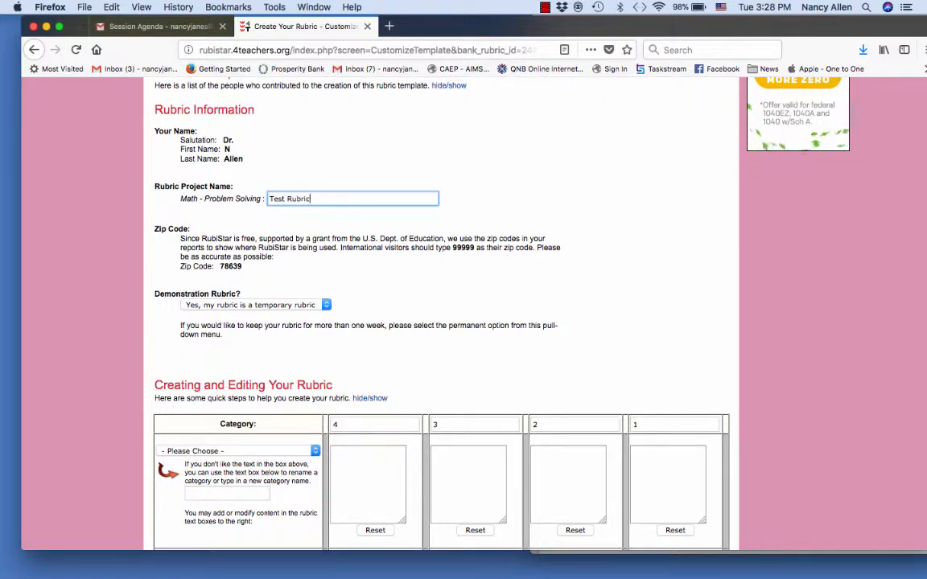
{"action": "left_click", "coordinate": [321, 305]}
{"action": "left_click", "coordinate": [327, 300]}
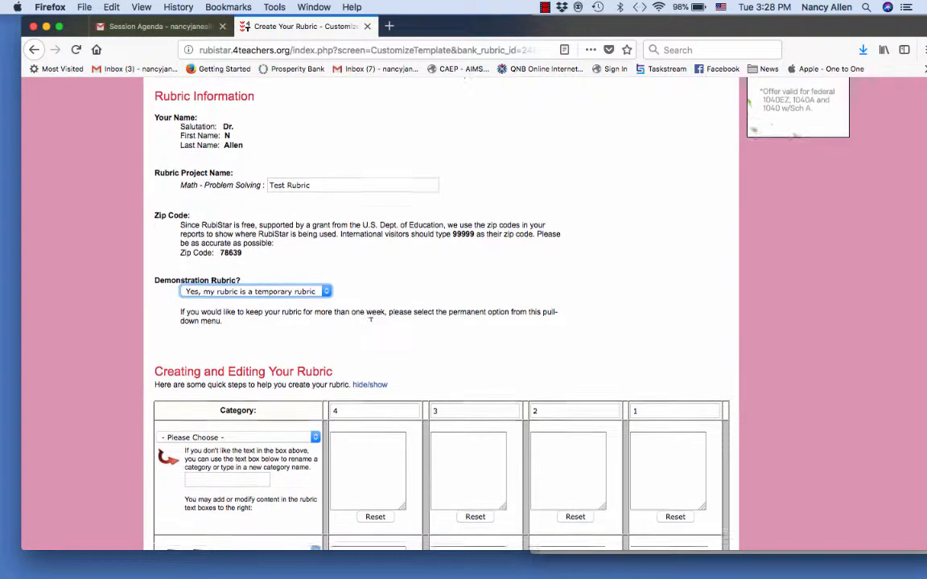
- Try to extend the heading of rating column 4 to "4 Exceptional"
{"action": "scroll", "coordinate": [371, 326], "scroll_direction": "down", "scroll_amount": 1}
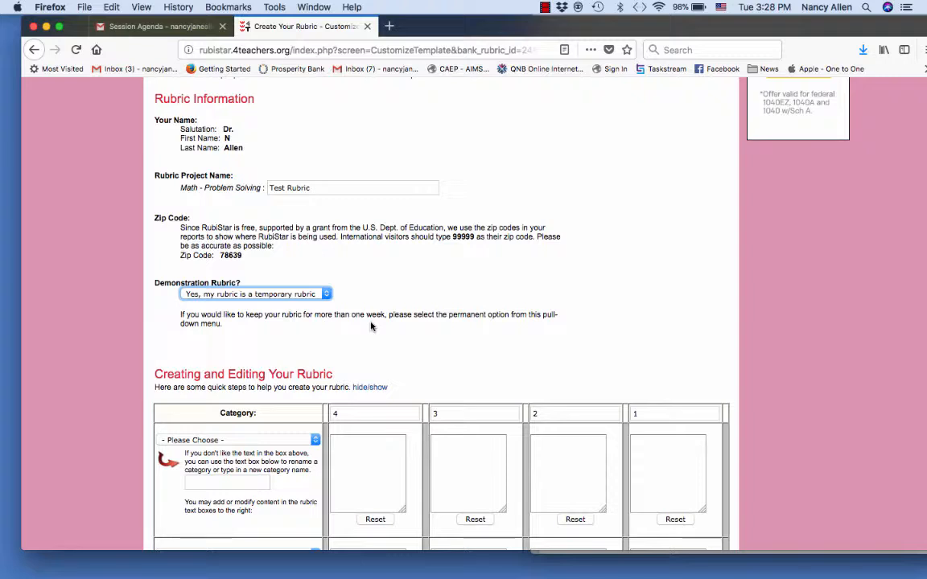
{"action": "scroll", "coordinate": [371, 326], "scroll_direction": "down", "scroll_amount": 1}
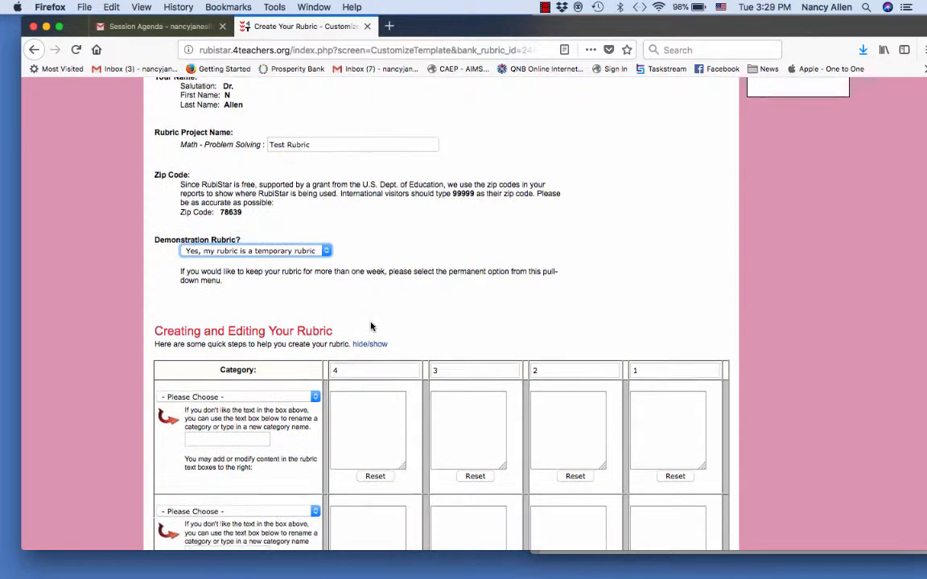
{"action": "scroll", "coordinate": [371, 325], "scroll_direction": "down", "scroll_amount": 3}
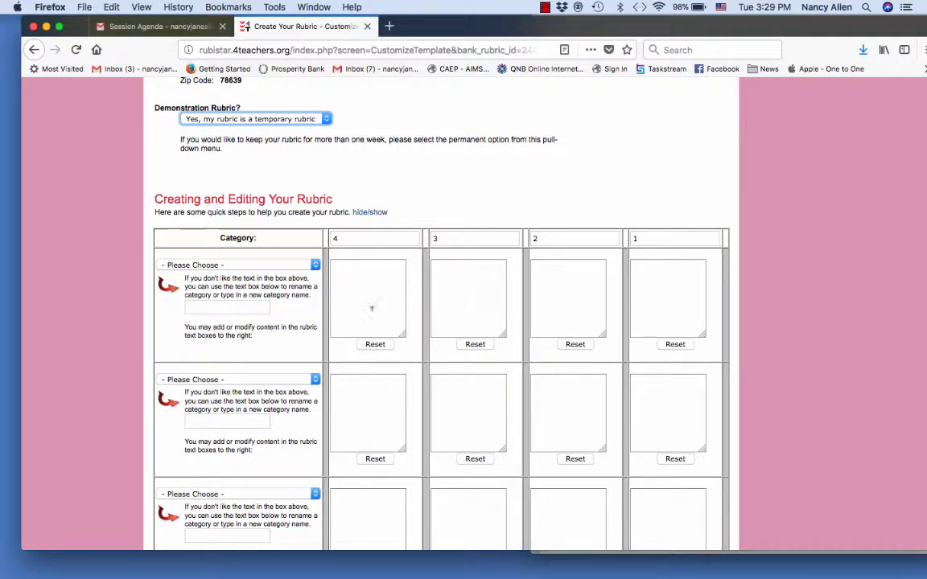
{"action": "left_click", "coordinate": [358, 235]}
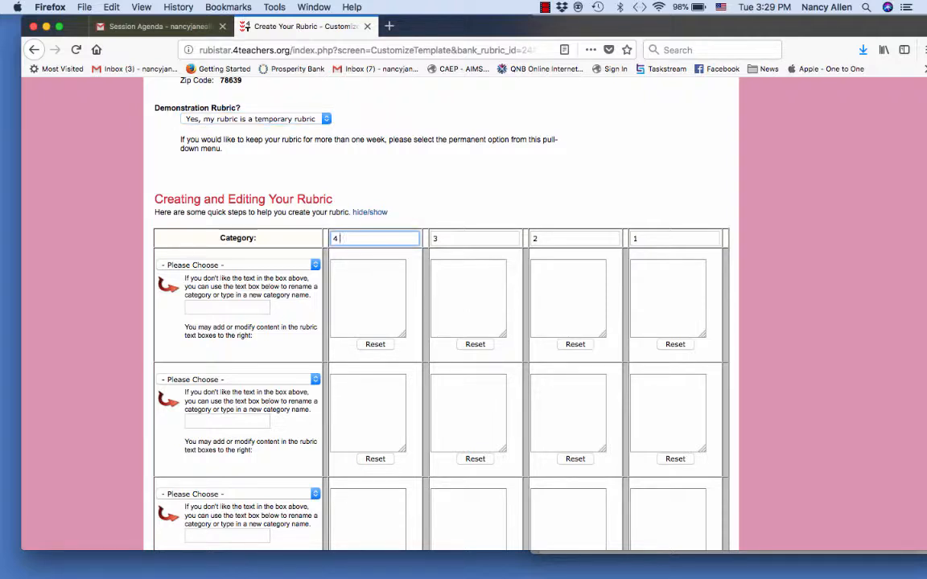
{"action": "type", "text": "Exceptional"}
{"action": "scroll", "coordinate": [352, 258], "scroll_direction": "left", "scroll_amount": 3}
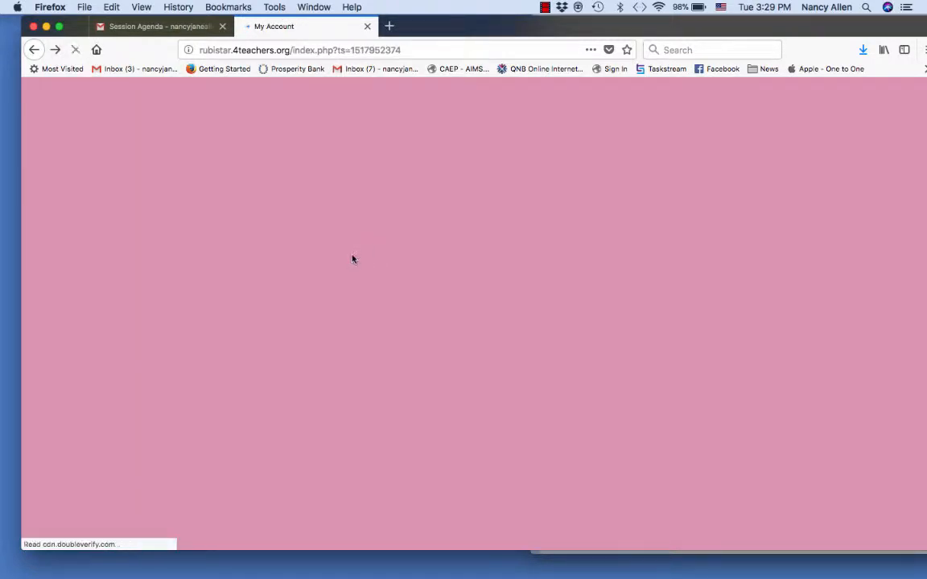
- Reopen the Math - Problem Solving template from the list of new rubrics
{"action": "scroll", "coordinate": [356, 182], "scroll_direction": "down", "scroll_amount": 5}
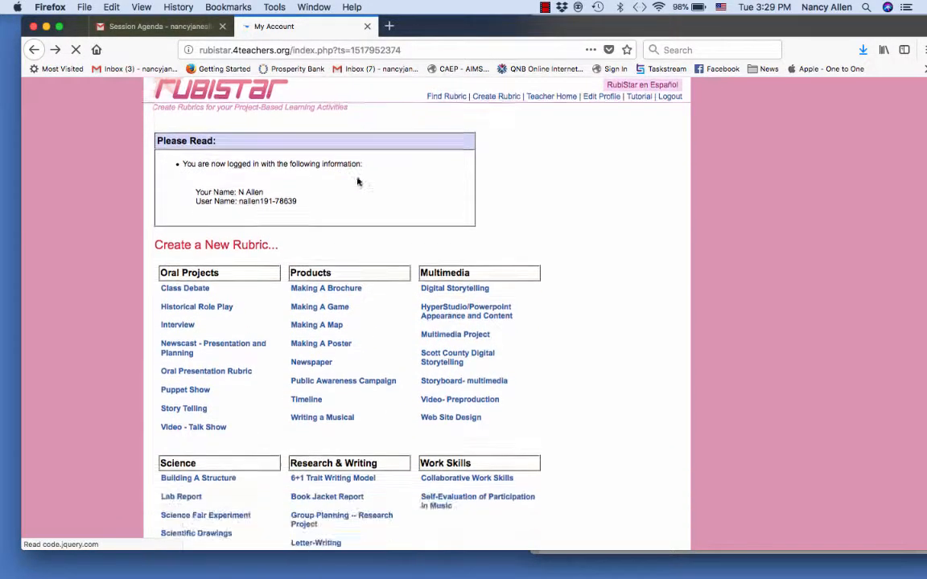
{"action": "scroll", "coordinate": [197, 338], "scroll_direction": "down", "scroll_amount": 3}
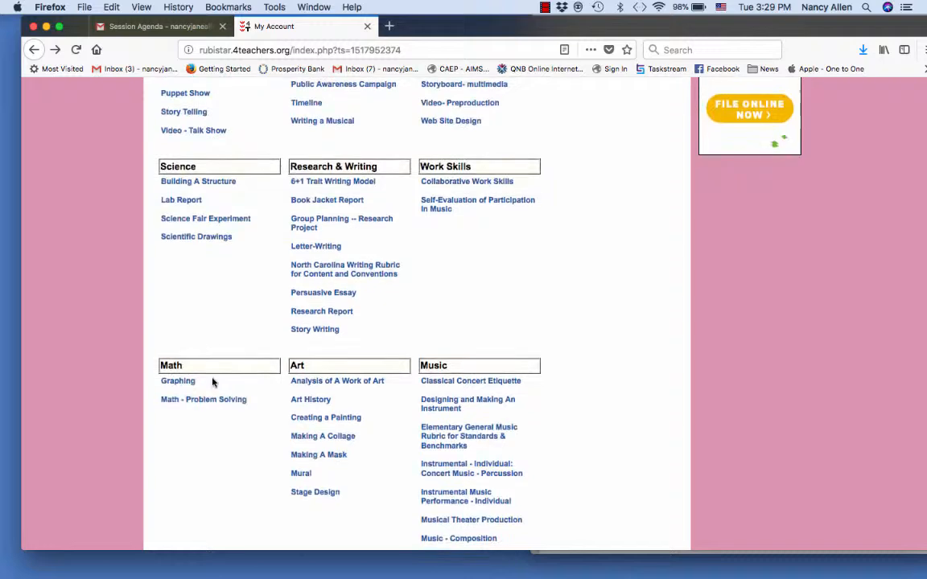
{"action": "left_click", "coordinate": [210, 400]}
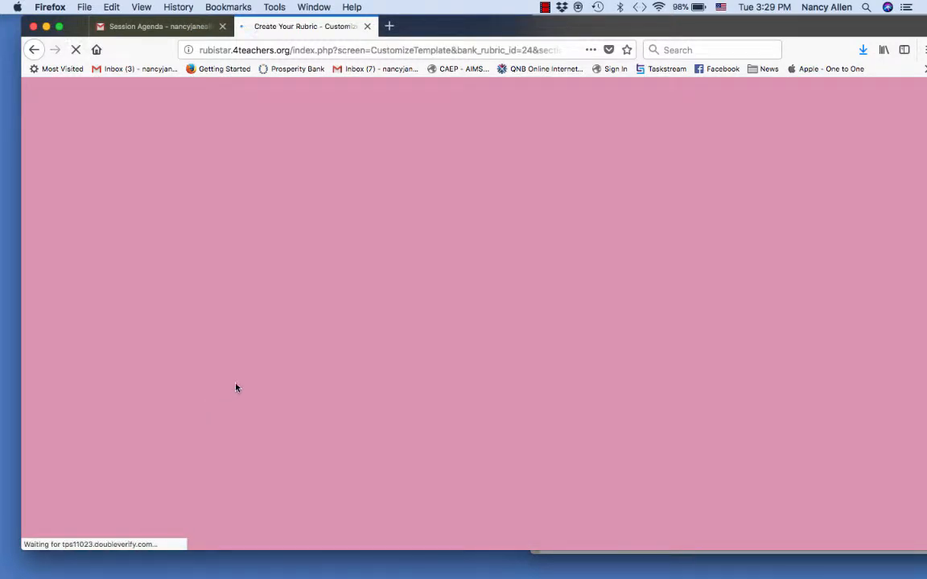
- Label the four rating columns "4 Exceptional", "3 On target", "2 Getting there" and "1 Needs work"
{"action": "scroll", "coordinate": [290, 523], "scroll_direction": "down", "scroll_amount": 10}
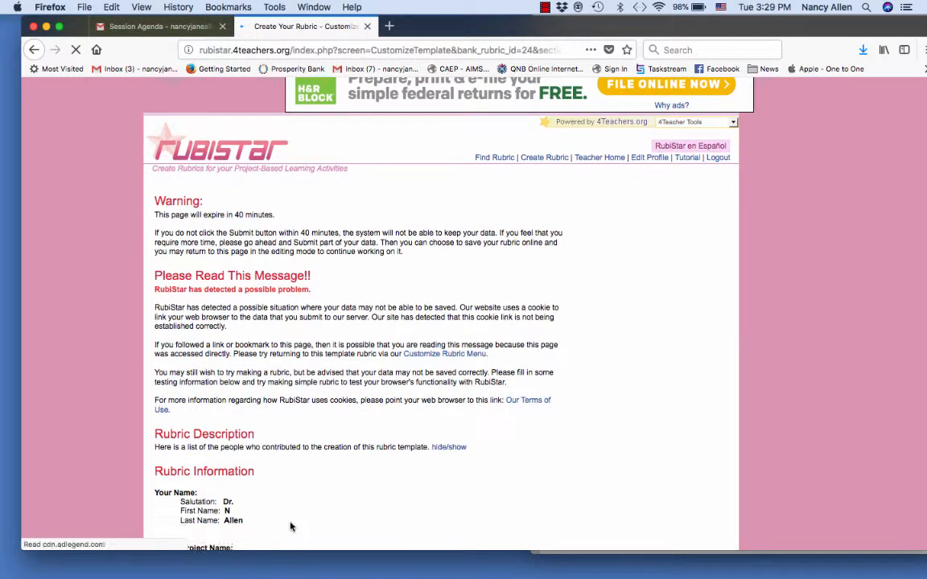
{"action": "scroll", "coordinate": [290, 519], "scroll_direction": "down", "scroll_amount": 4}
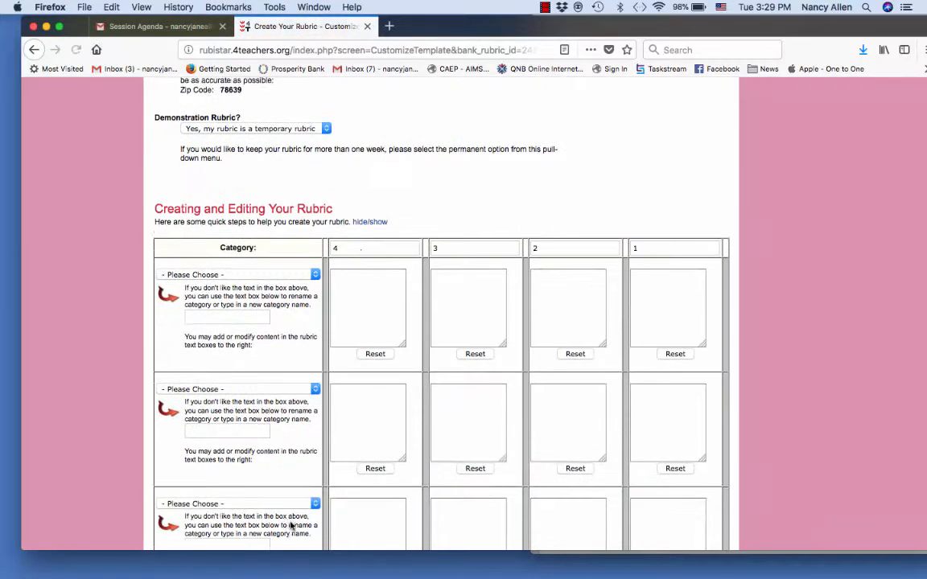
{"action": "left_click", "coordinate": [358, 239]}
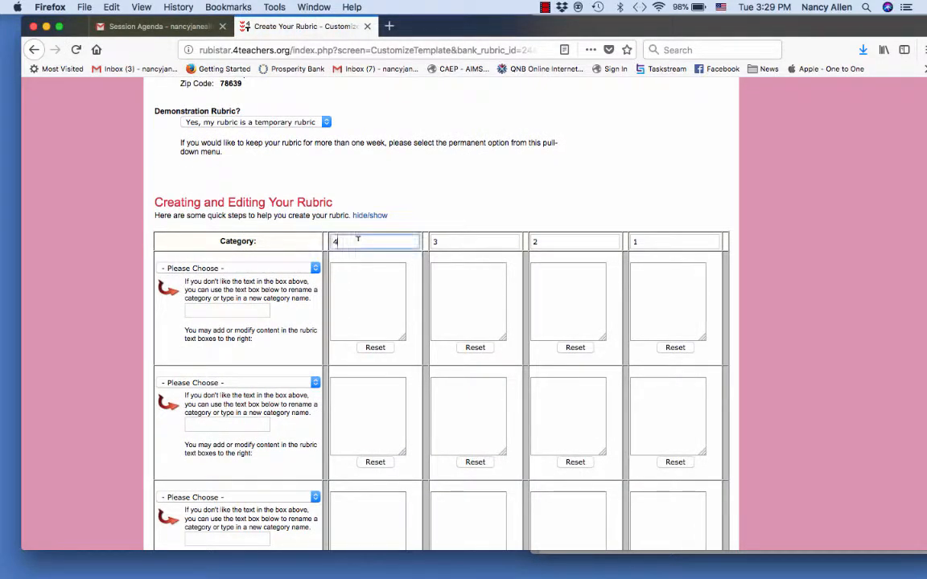
{"action": "type", "text": "Exceptional"}
{"action": "left_click", "coordinate": [469, 236]}
{"action": "left_click", "coordinate": [467, 237]}
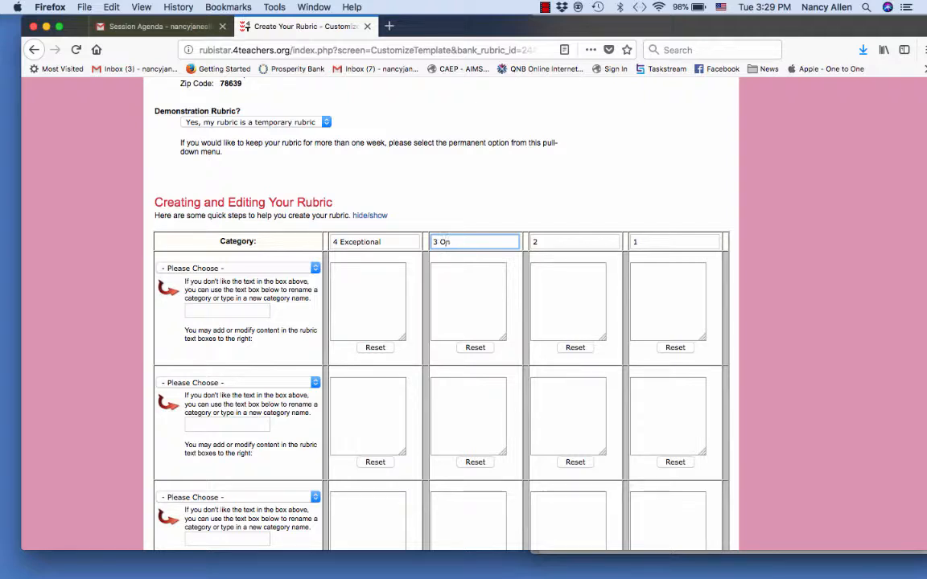
{"action": "type", "text": "On target"}
{"action": "left_click", "coordinate": [563, 239]}
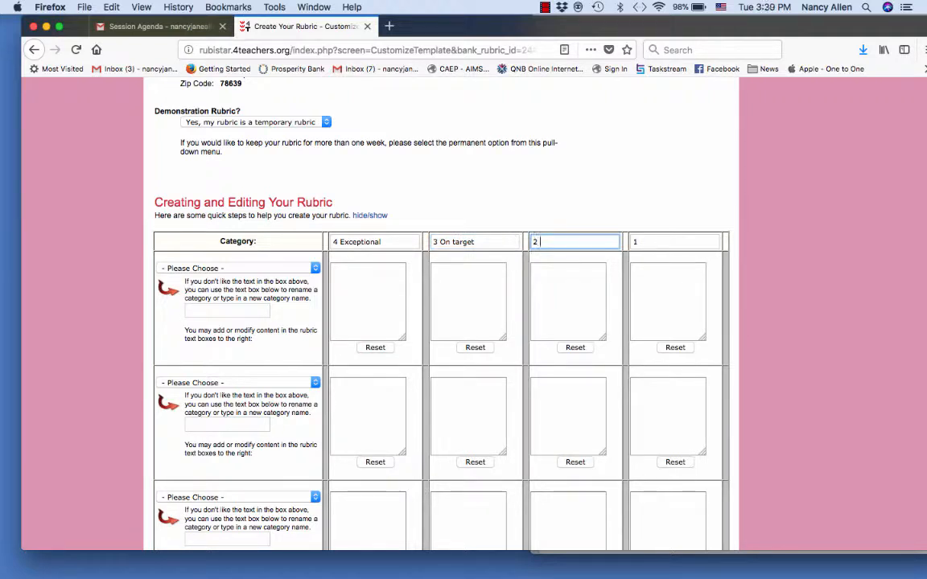
{"action": "type", "text": "Getting there"}
{"action": "left_click", "coordinate": [641, 241]}
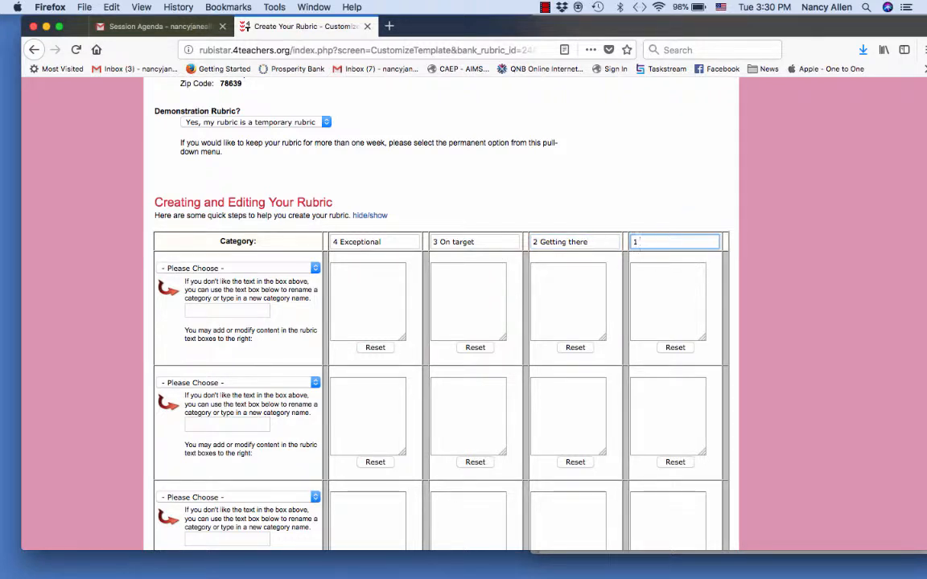
{"action": "type", "text": "Needs work"}
- Set the first category to Mathematical Reasoning and append "Very convincing and clear." to its 4 Exceptional description
{"action": "left_click", "coordinate": [315, 268]}
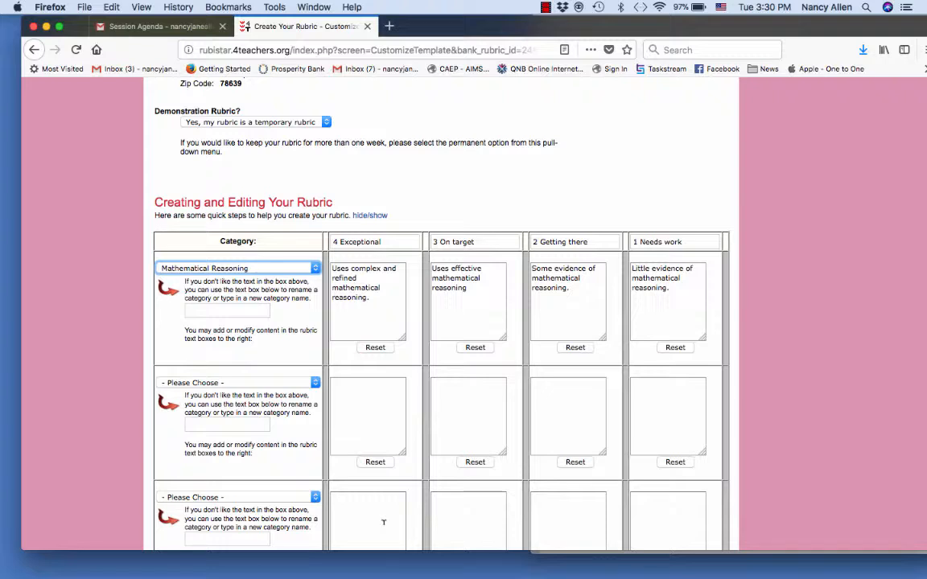
{"action": "left_click", "coordinate": [382, 298]}
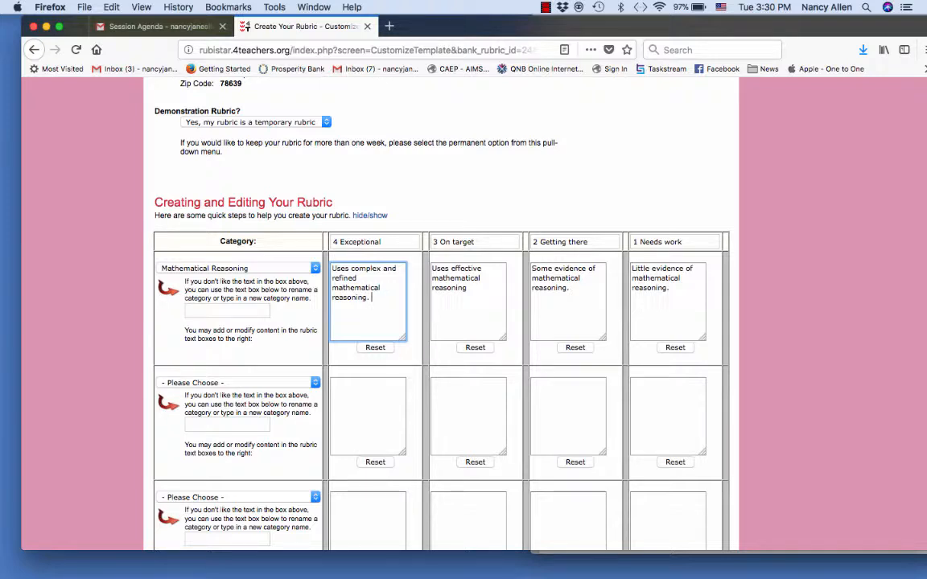
{"action": "type", "text": "Very convincing and clear."}
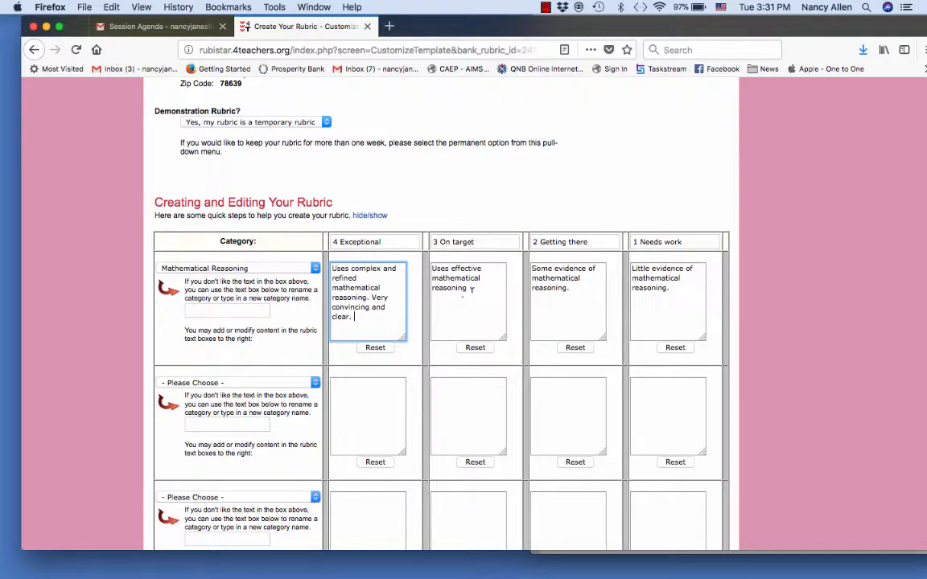
- Append "Somewhat convincing.", "Not convincing." and "No effort to convince." to Mathematical Reasoning's 3 On target, 2 Getting there and 1 Needs work descriptions, respectively
{"action": "left_click", "coordinate": [472, 289]}
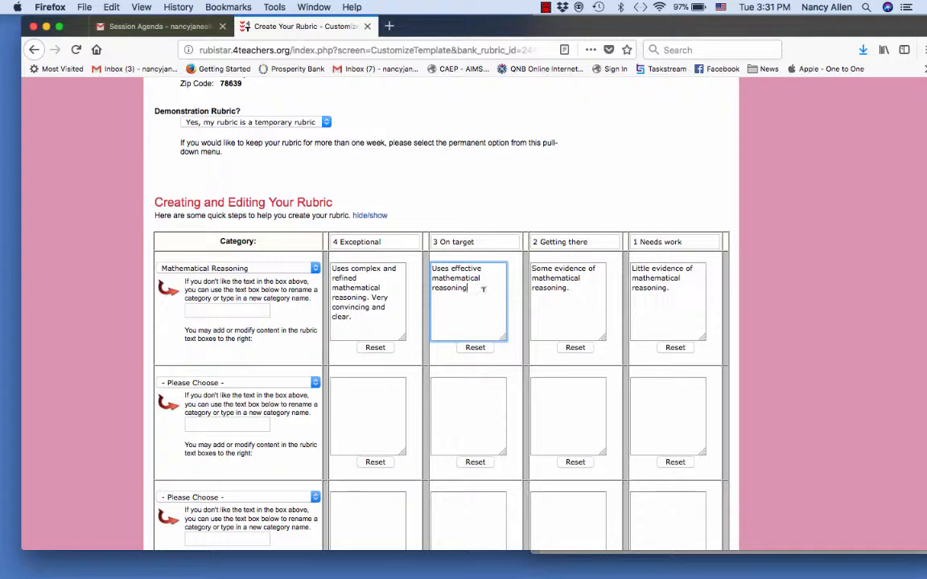
{"action": "type", "text": "Somewhat convincing."}
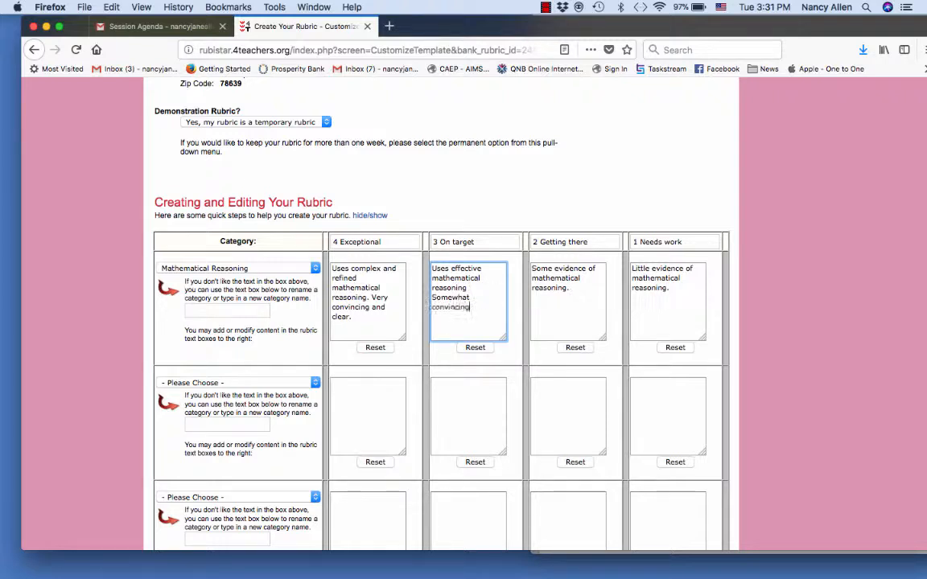
{"action": "left_click", "coordinate": [582, 282]}
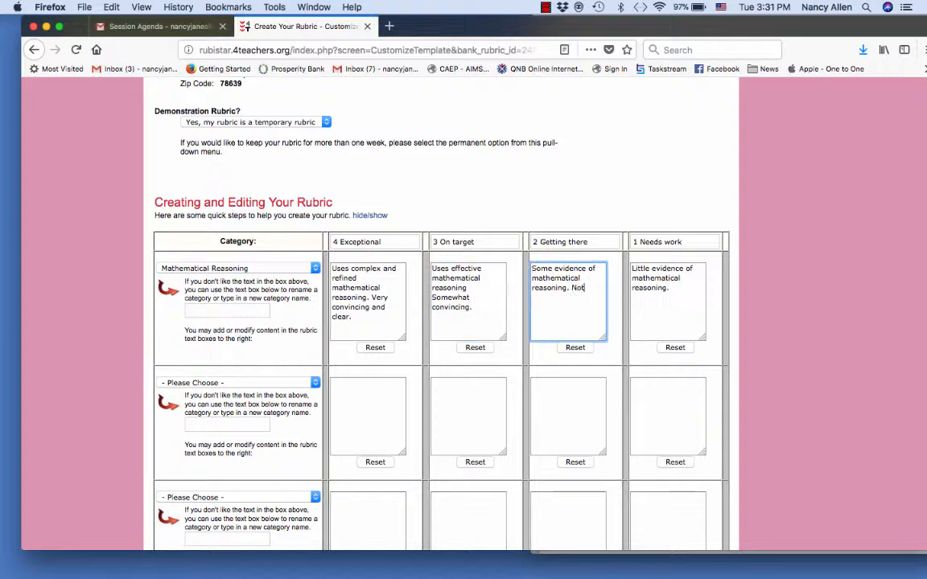
{"action": "type", "text": "Not convincing."}
{"action": "left_click", "coordinate": [688, 286]}
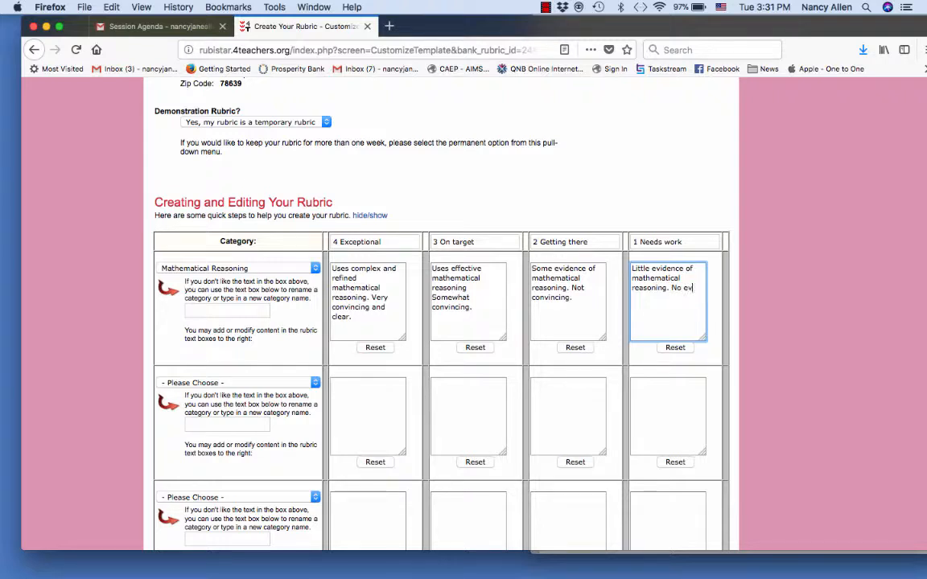
{"action": "type", "text": "No effort to convince."}
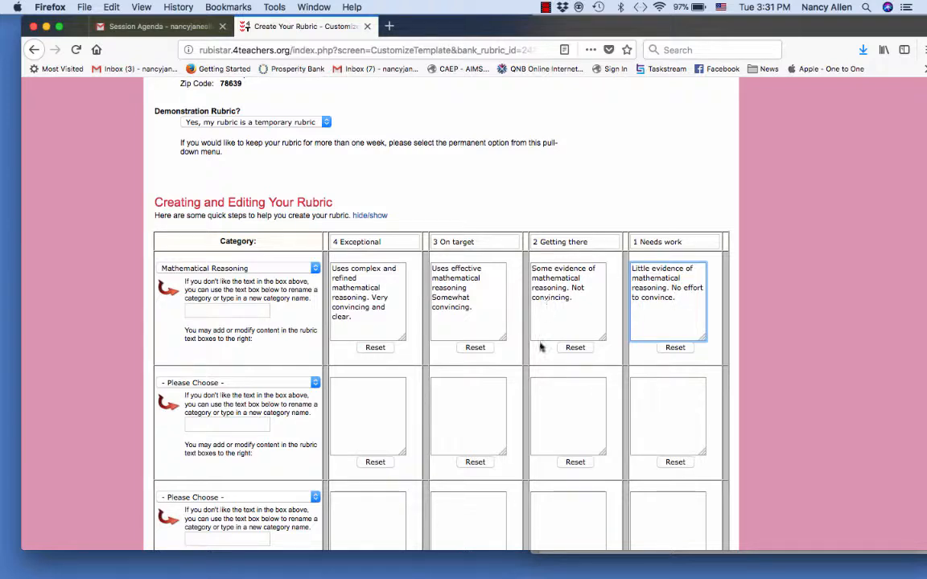
- Set the second rubric category to Diagrams and Sketches and the third to Mathematical Errors
{"action": "left_click", "coordinate": [314, 383]}
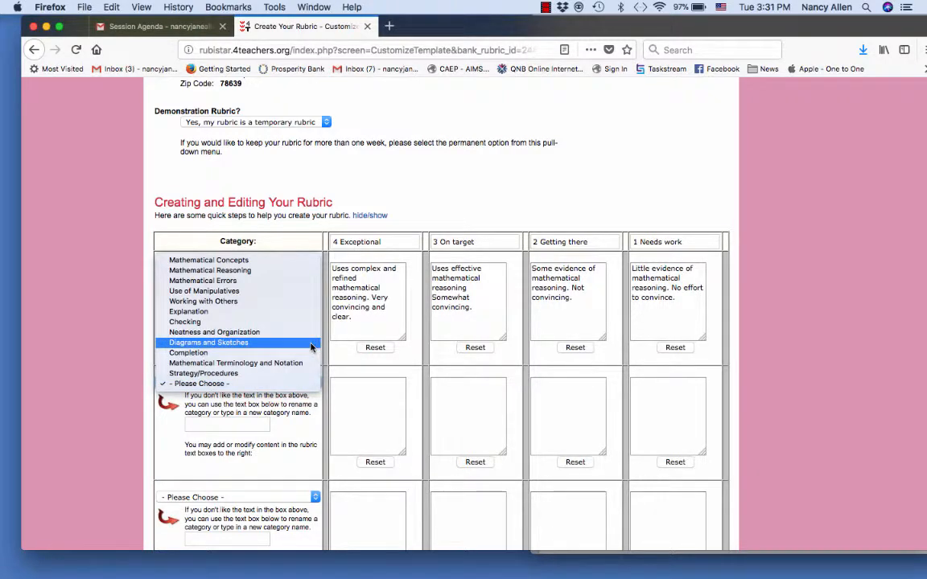
{"action": "left_click", "coordinate": [311, 347]}
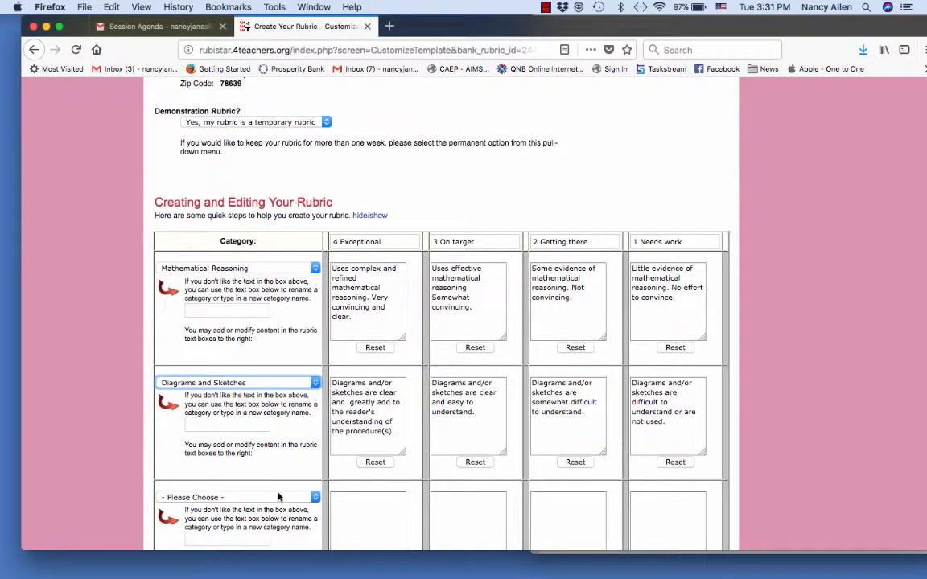
{"action": "scroll", "coordinate": [386, 474], "scroll_direction": "down", "scroll_amount": 1}
{"action": "scroll", "coordinate": [405, 477], "scroll_direction": "down", "scroll_amount": 5}
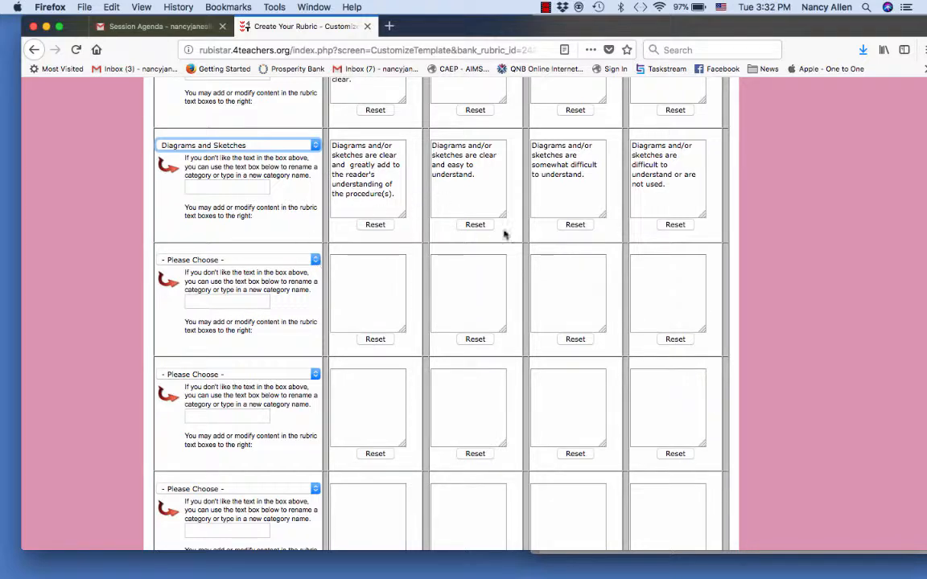
{"action": "scroll", "coordinate": [206, 280], "scroll_direction": "down", "scroll_amount": 2}
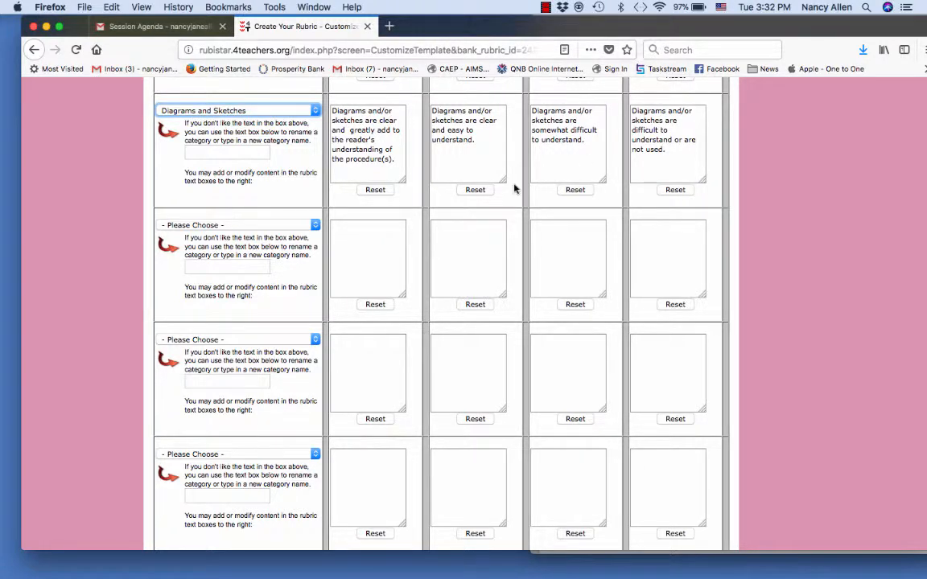
{"action": "left_click", "coordinate": [314, 226]}
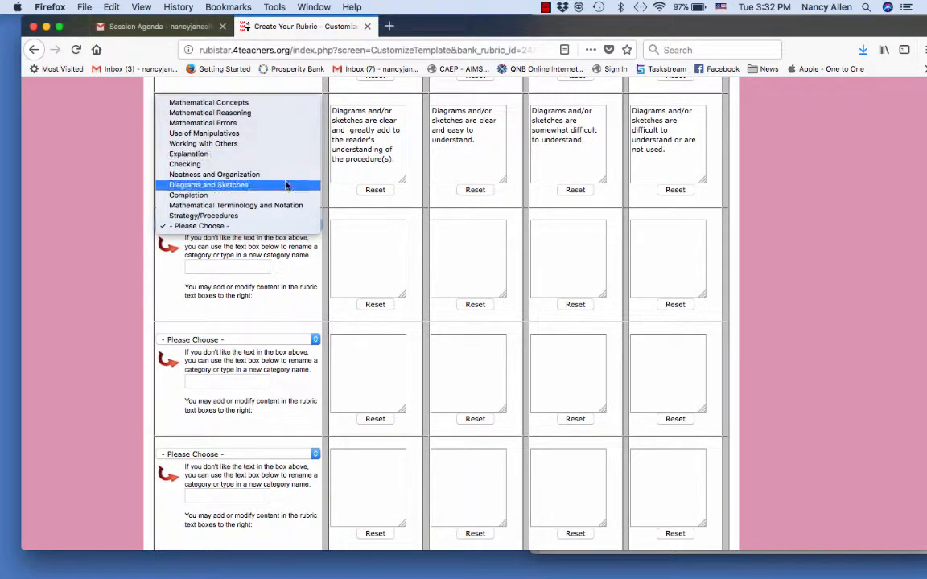
{"action": "left_click", "coordinate": [290, 125]}
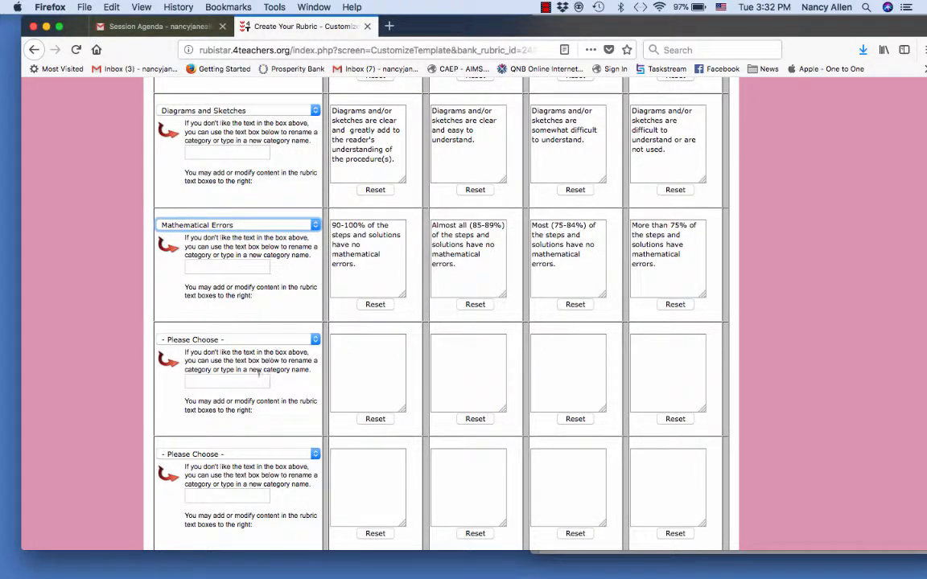
- Set the fourth rubric category to Neatness and Organization and the fifth to Checking
{"action": "scroll", "coordinate": [259, 372], "scroll_direction": "down", "scroll_amount": 3}
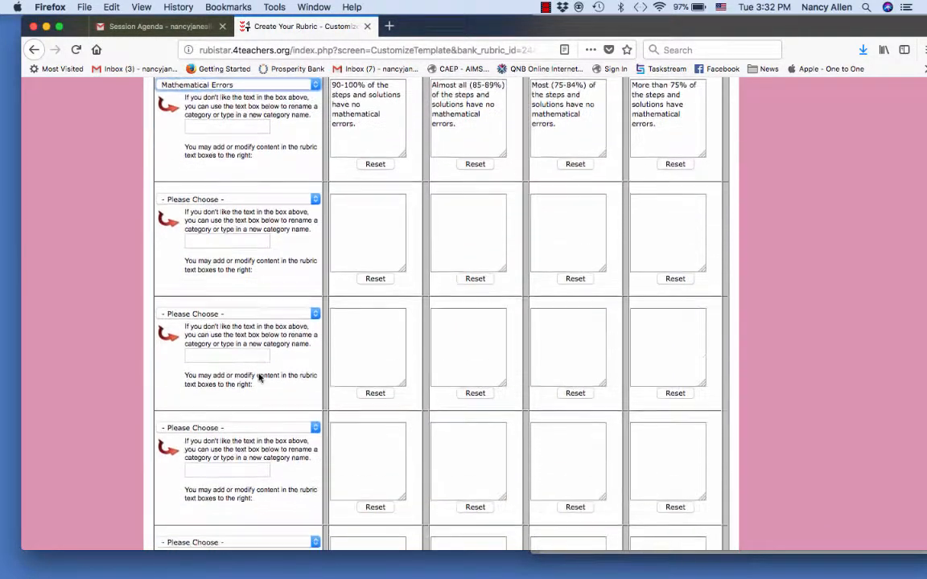
{"action": "scroll", "coordinate": [259, 378], "scroll_direction": "down", "scroll_amount": 1}
{"action": "left_click", "coordinate": [315, 170]}
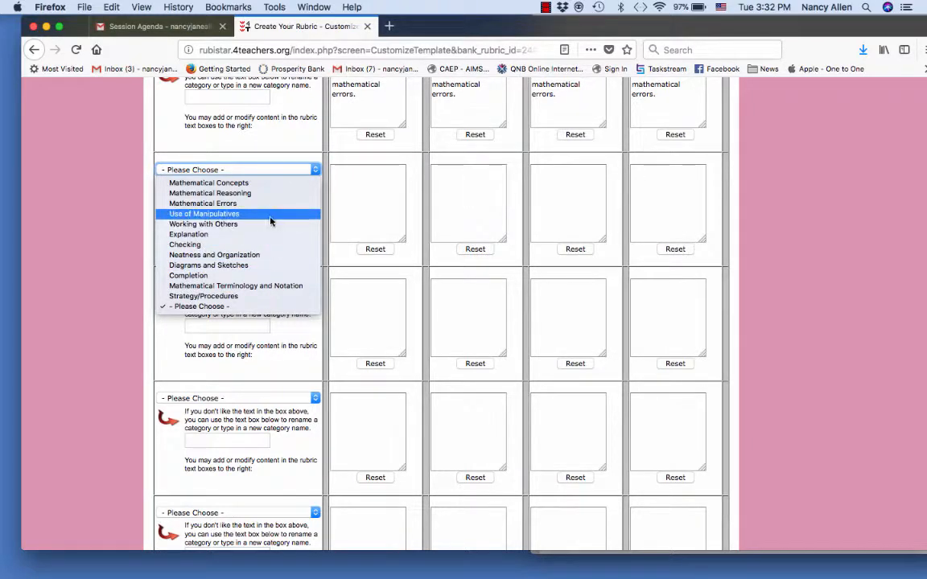
{"action": "left_click", "coordinate": [267, 255]}
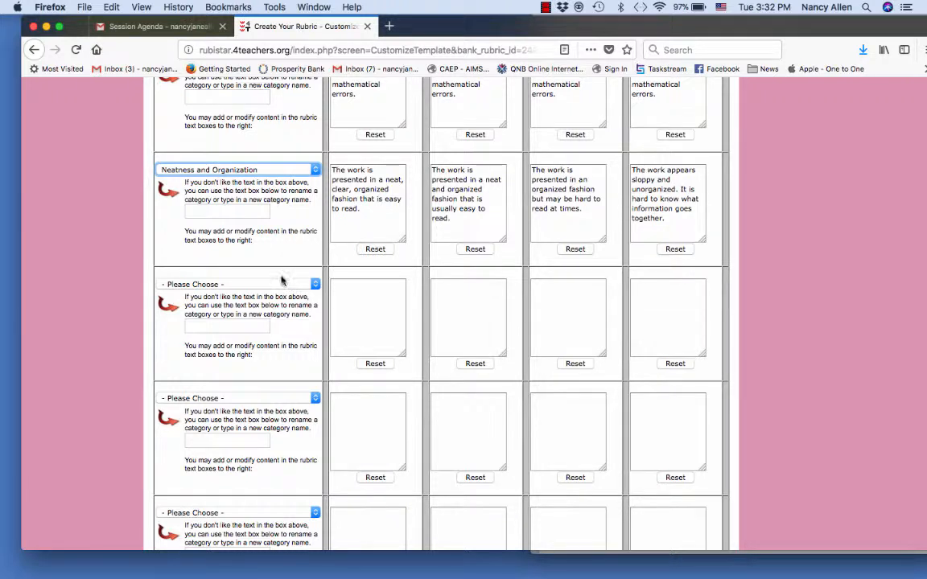
{"action": "left_click", "coordinate": [546, 7]}
{"action": "left_click", "coordinate": [316, 284]}
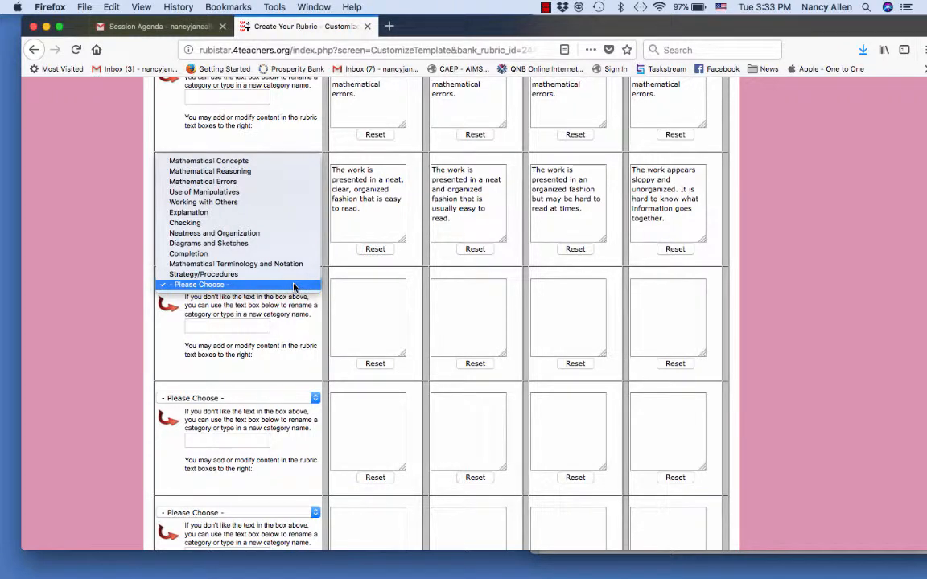
{"action": "left_click", "coordinate": [291, 226]}
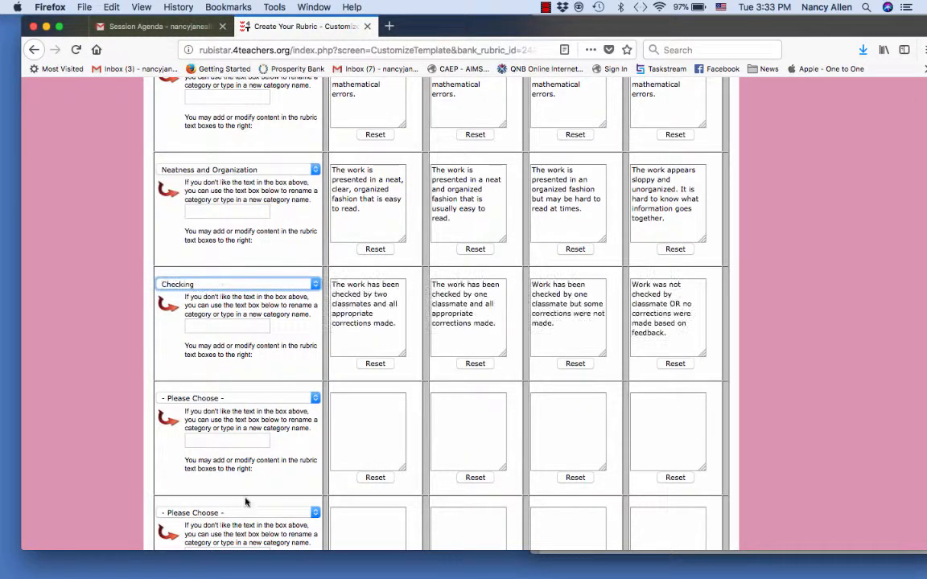
- Try to submit the rubric for preview without entering a project name
{"action": "scroll", "coordinate": [390, 448], "scroll_direction": "down", "scroll_amount": 2}
{"action": "scroll", "coordinate": [390, 448], "scroll_direction": "down", "scroll_amount": 6}
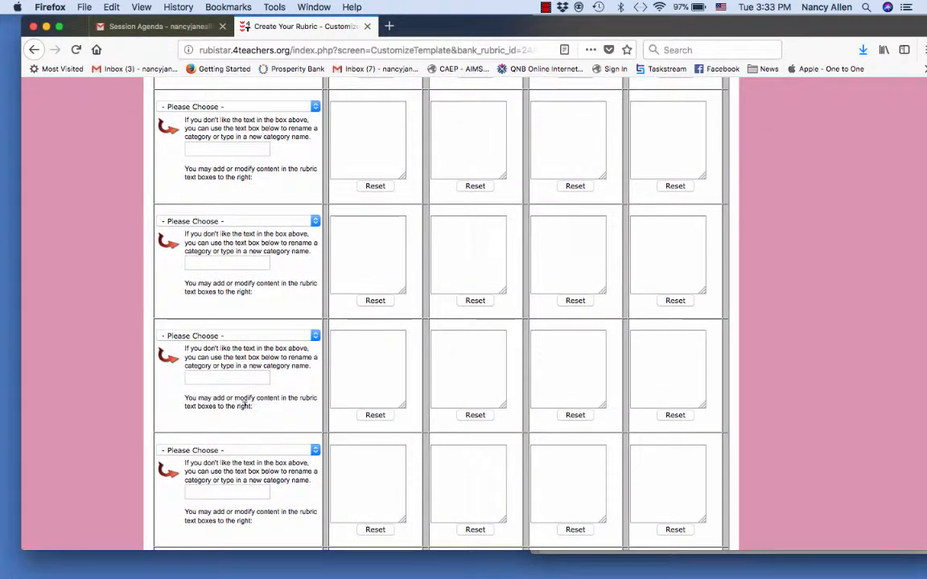
{"action": "scroll", "coordinate": [242, 410], "scroll_direction": "down", "scroll_amount": 4}
{"action": "scroll", "coordinate": [245, 403], "scroll_direction": "down", "scroll_amount": 7}
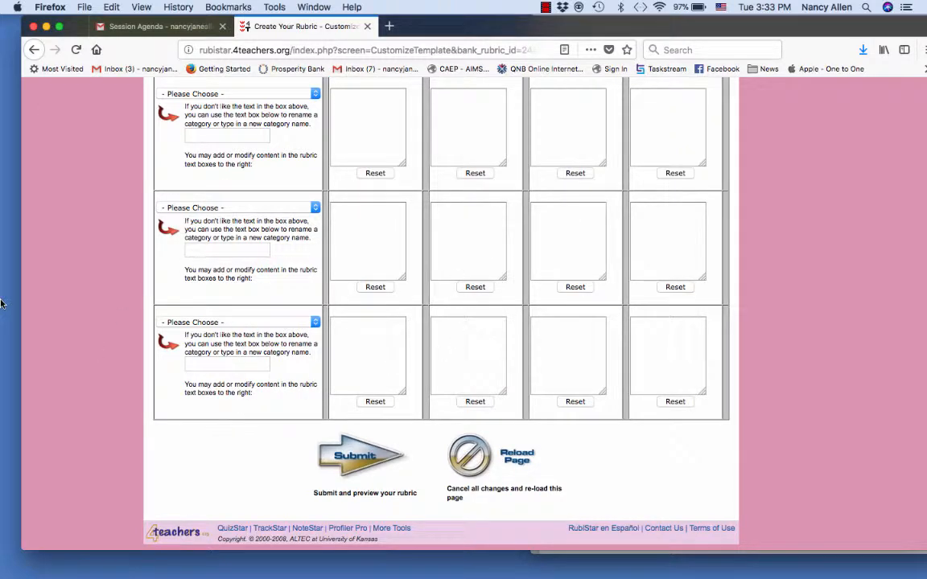
{"action": "left_click", "coordinate": [360, 453]}
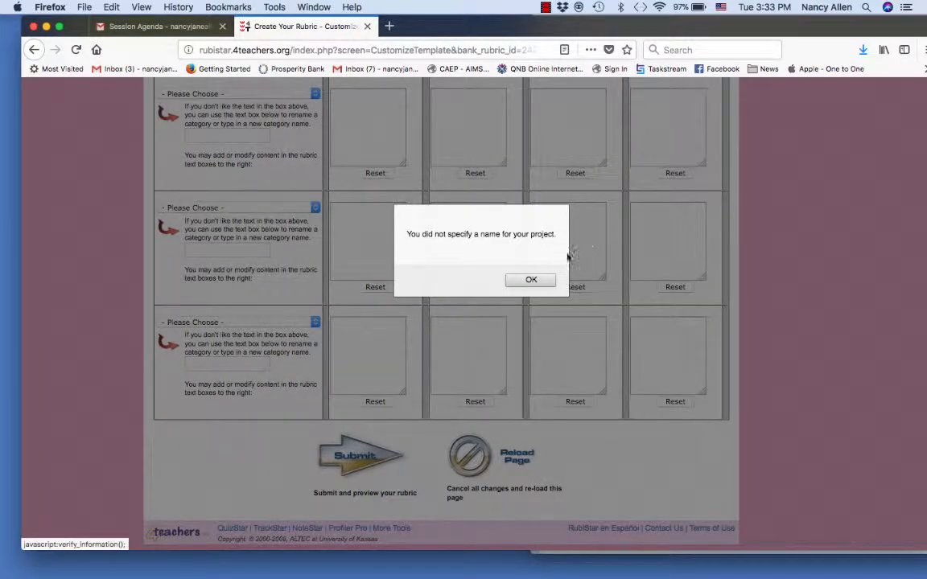
{"action": "left_click", "coordinate": [531, 279]}
- Name the rubric project "Test Rubric" and submit the rubric for preview
{"action": "scroll", "coordinate": [529, 283], "scroll_direction": "up", "scroll_amount": 15}
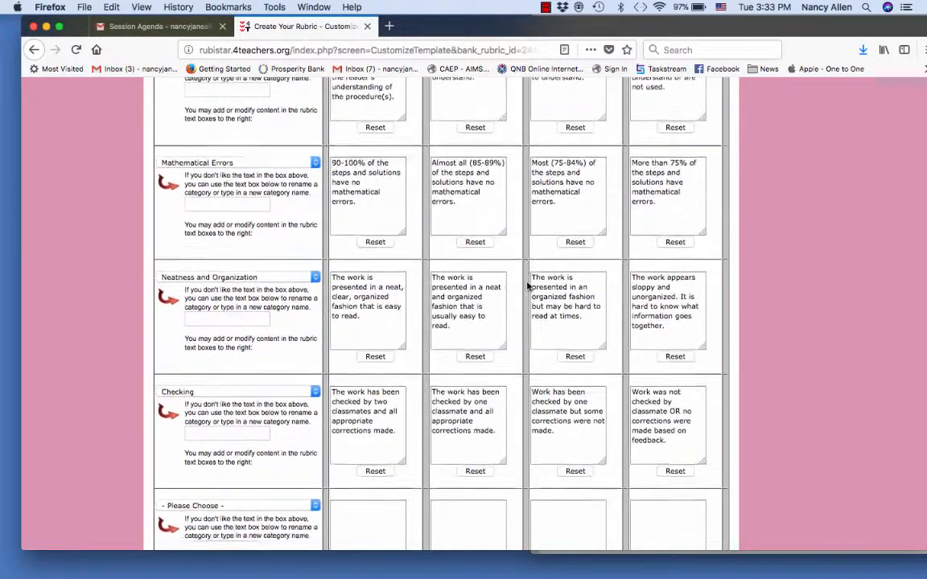
{"action": "scroll", "coordinate": [527, 286], "scroll_direction": "down", "scroll_amount": 8}
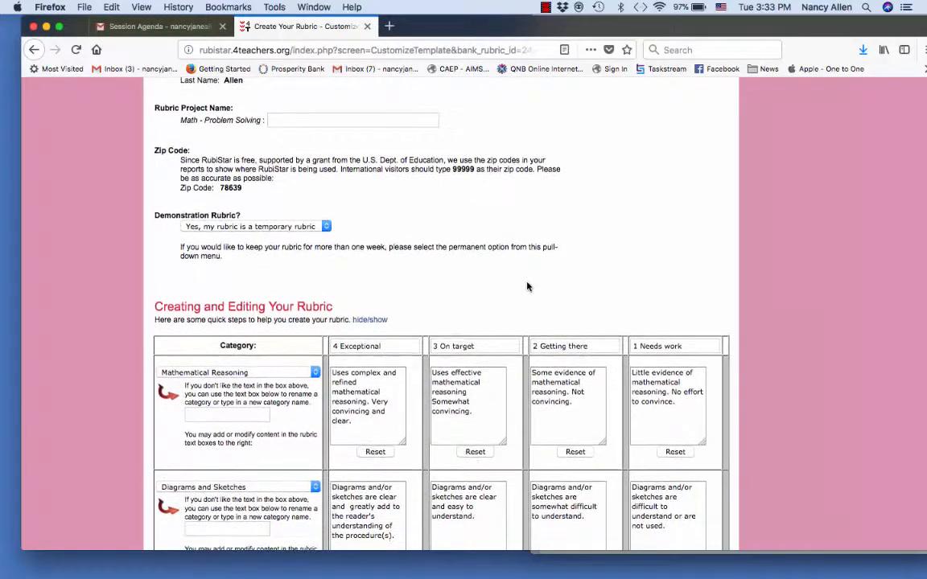
{"action": "scroll", "coordinate": [365, 308], "scroll_direction": "down", "scroll_amount": 1}
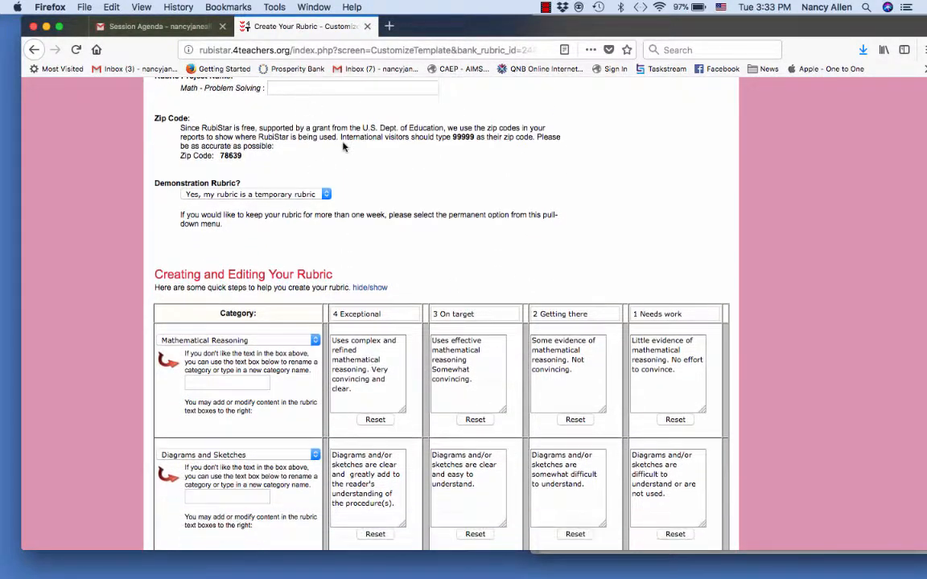
{"action": "left_click", "coordinate": [298, 84]}
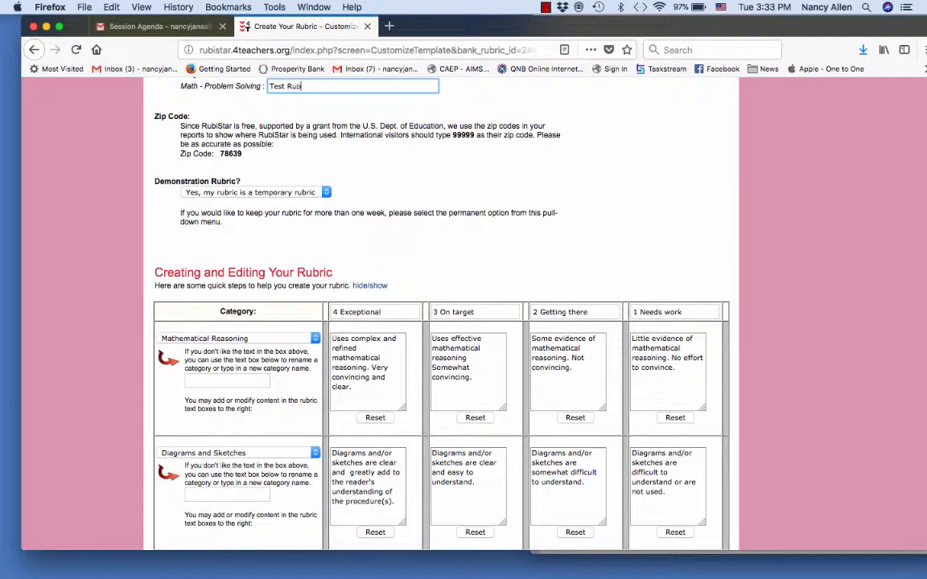
{"action": "scroll", "coordinate": [352, 234], "scroll_direction": "down", "scroll_amount": 15}
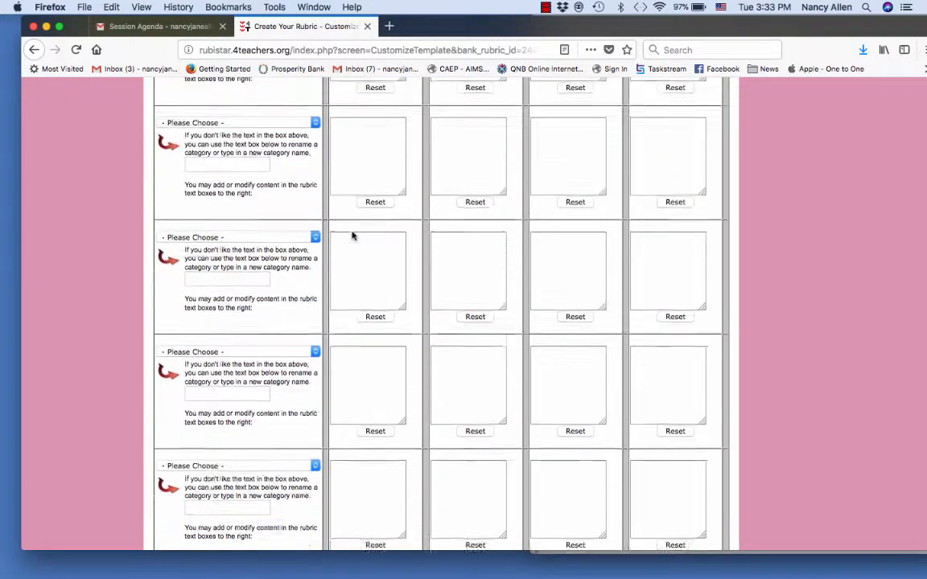
{"action": "scroll", "coordinate": [352, 226], "scroll_direction": "down", "scroll_amount": 4}
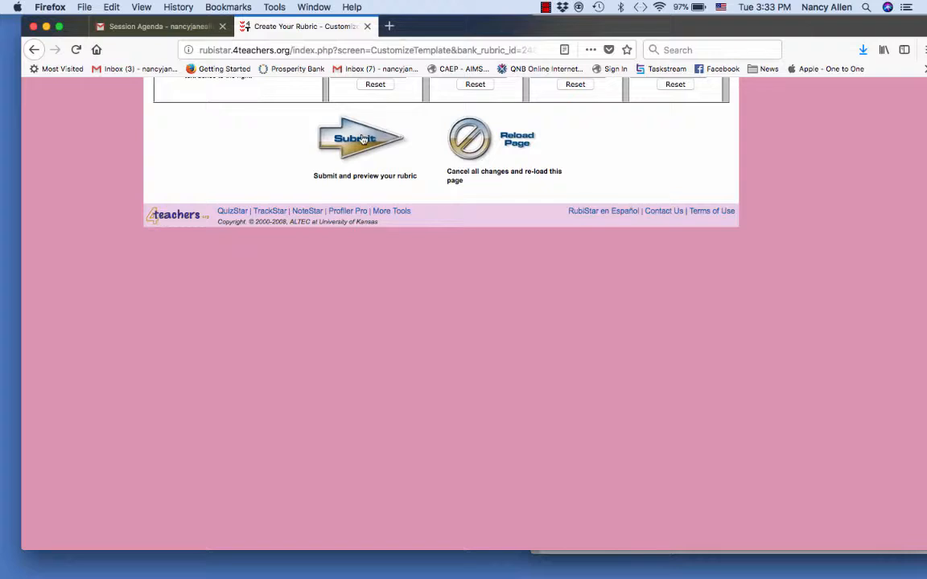
{"action": "left_click", "coordinate": [330, 130]}
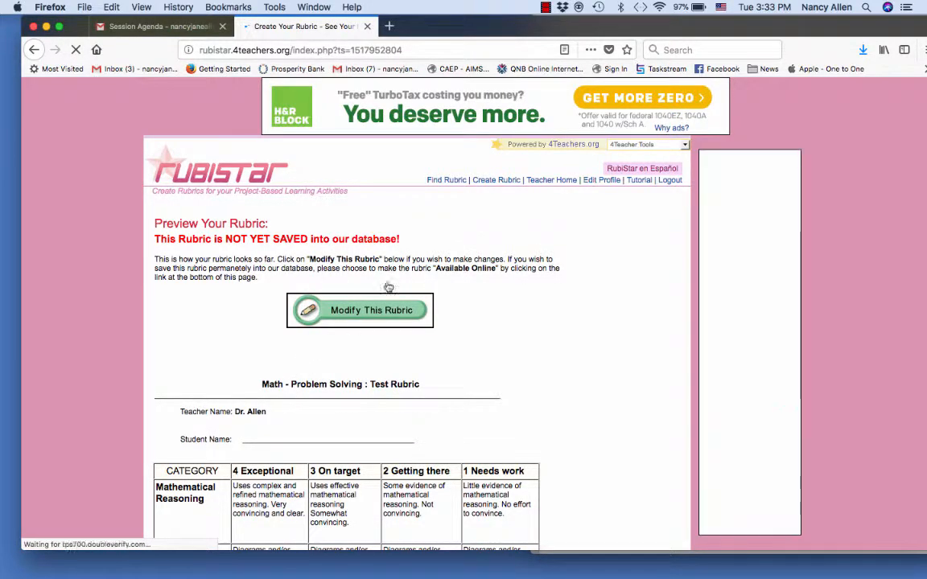
- Review the previewed rubric table and open the print or download options for it
{"action": "scroll", "coordinate": [278, 404], "scroll_direction": "down", "scroll_amount": 5}
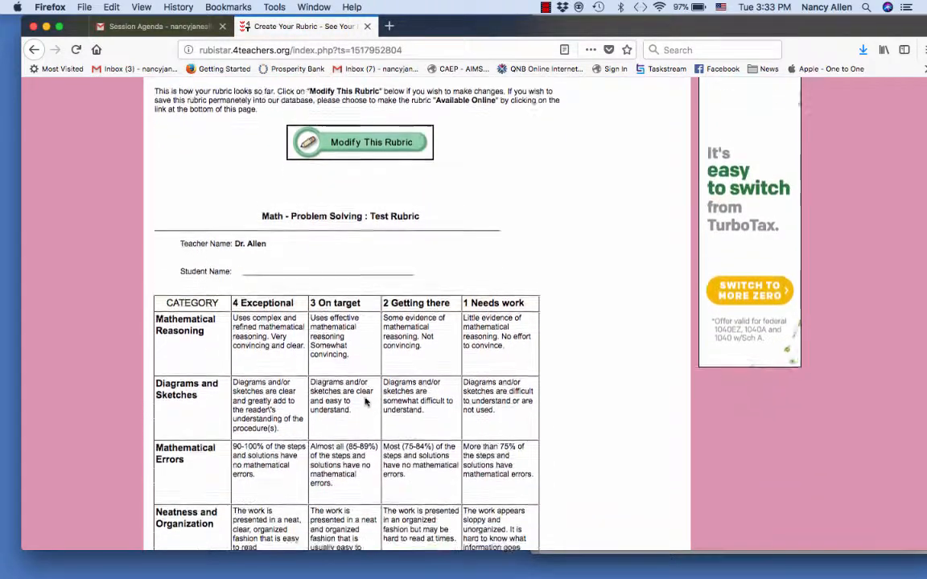
{"action": "scroll", "coordinate": [366, 398], "scroll_direction": "down", "scroll_amount": 1}
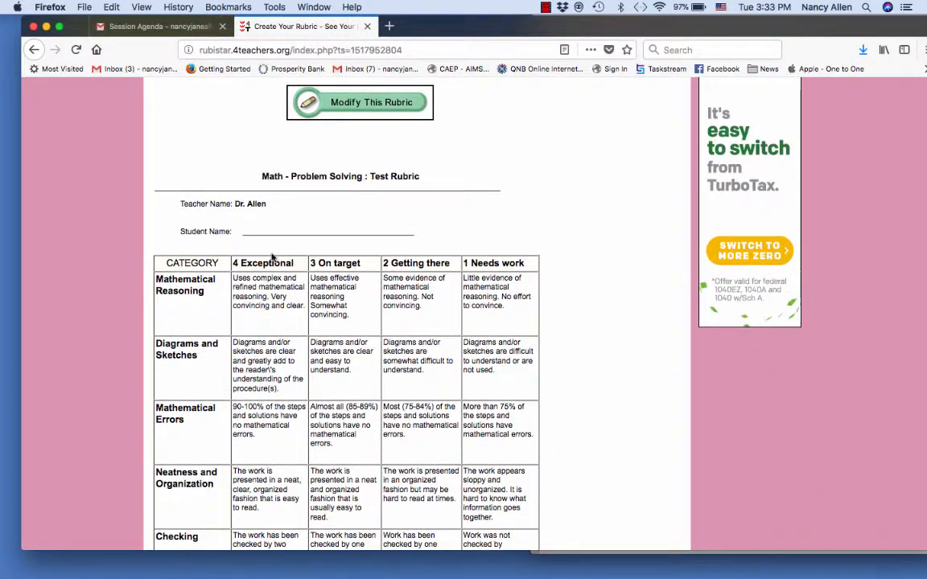
{"action": "scroll", "coordinate": [366, 351], "scroll_direction": "down", "scroll_amount": 2}
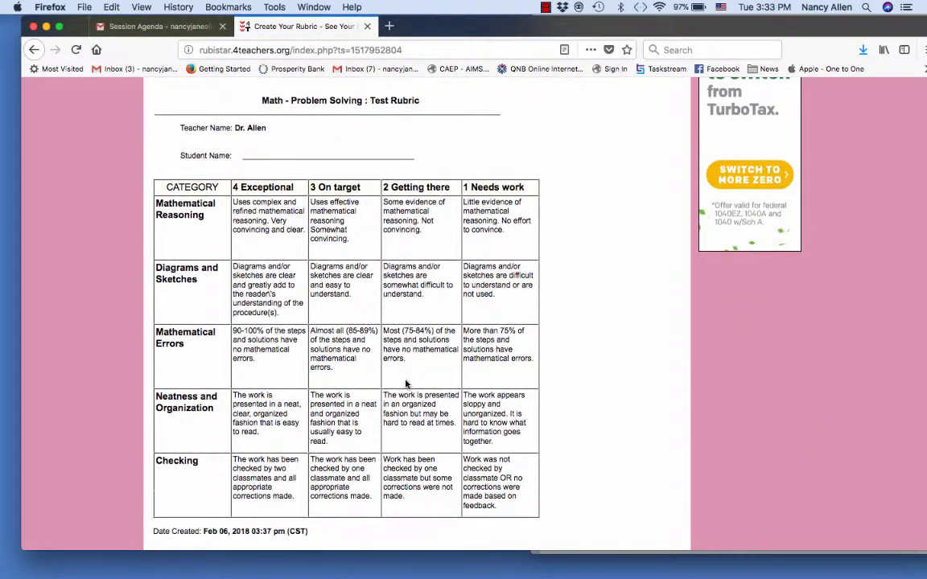
{"action": "scroll", "coordinate": [412, 367], "scroll_direction": "down", "scroll_amount": 4}
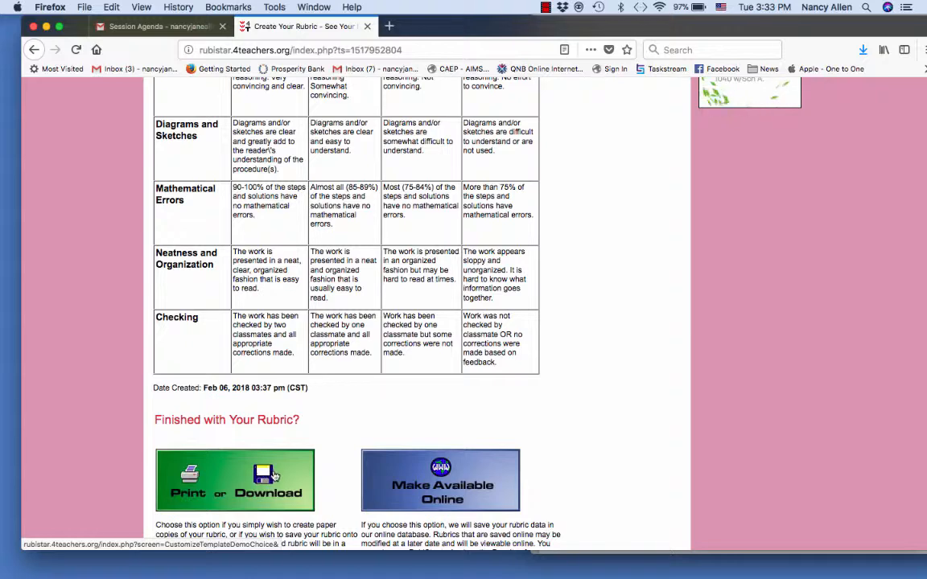
{"action": "left_click", "coordinate": [269, 476]}
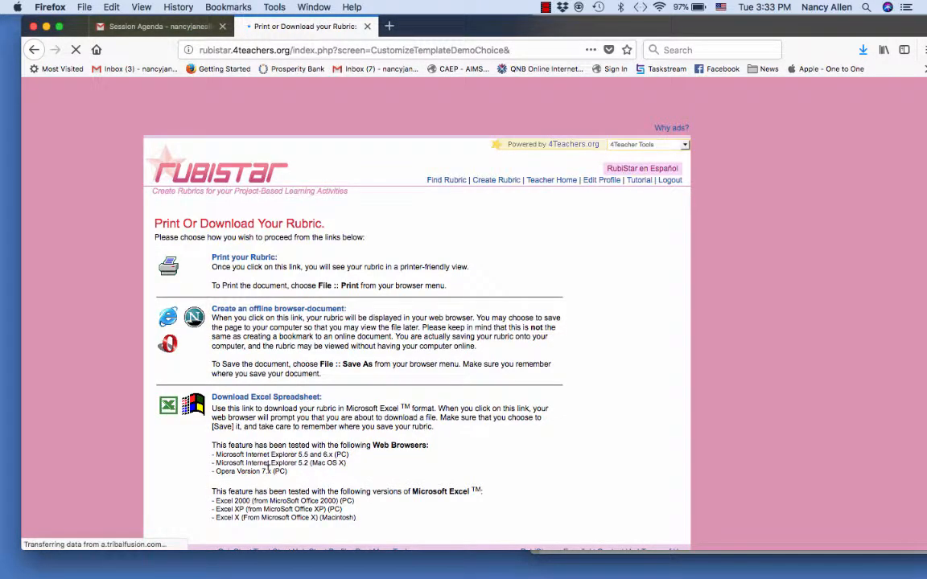
- Look over the options for printing the rubric, creating an offline browser document and downloading an Excel spreadsheet
{"action": "scroll", "coordinate": [268, 467], "scroll_direction": "down", "scroll_amount": 3}
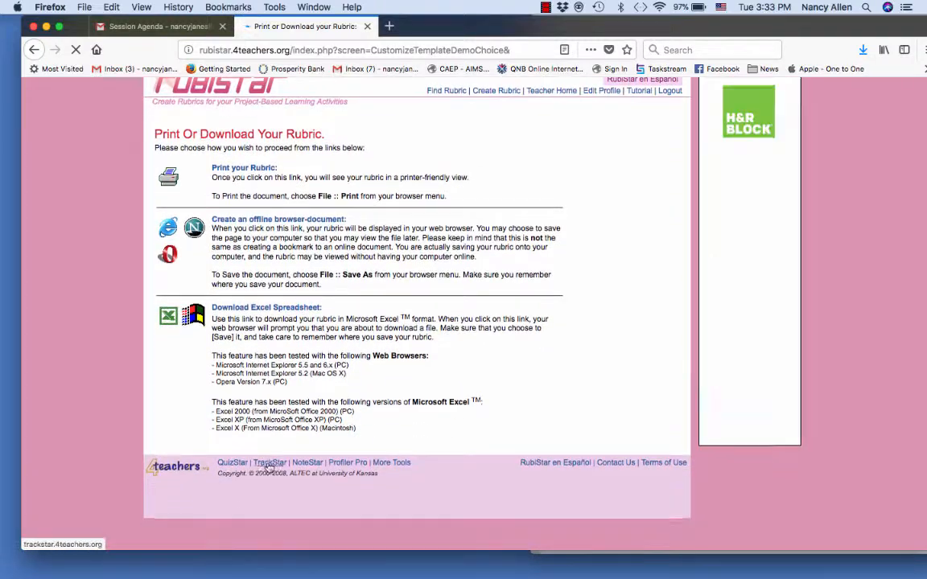
{"action": "scroll", "coordinate": [269, 455], "scroll_direction": "down", "scroll_amount": 3}
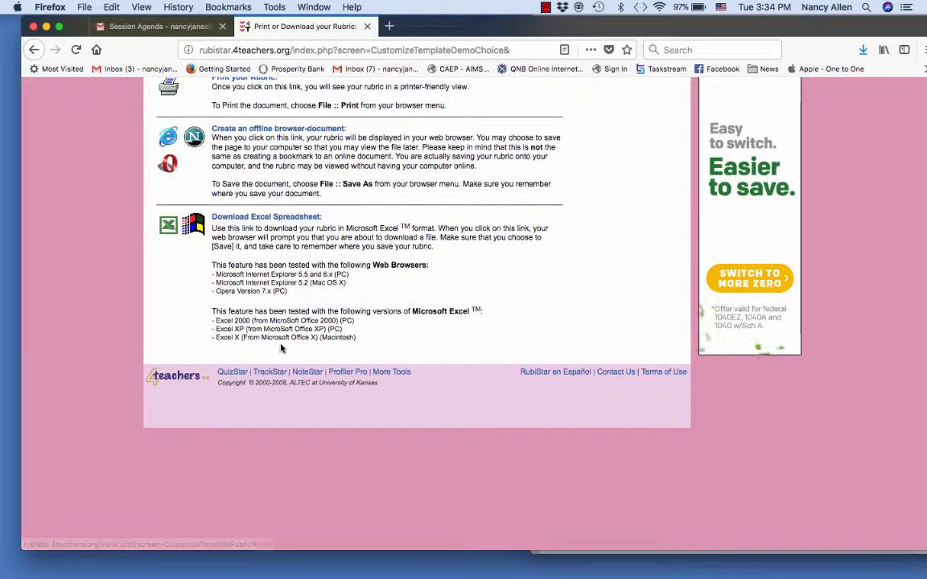
{"action": "scroll", "coordinate": [279, 341], "scroll_direction": "up", "scroll_amount": 1}
{"action": "scroll", "coordinate": [280, 341], "scroll_direction": "up", "scroll_amount": 2}
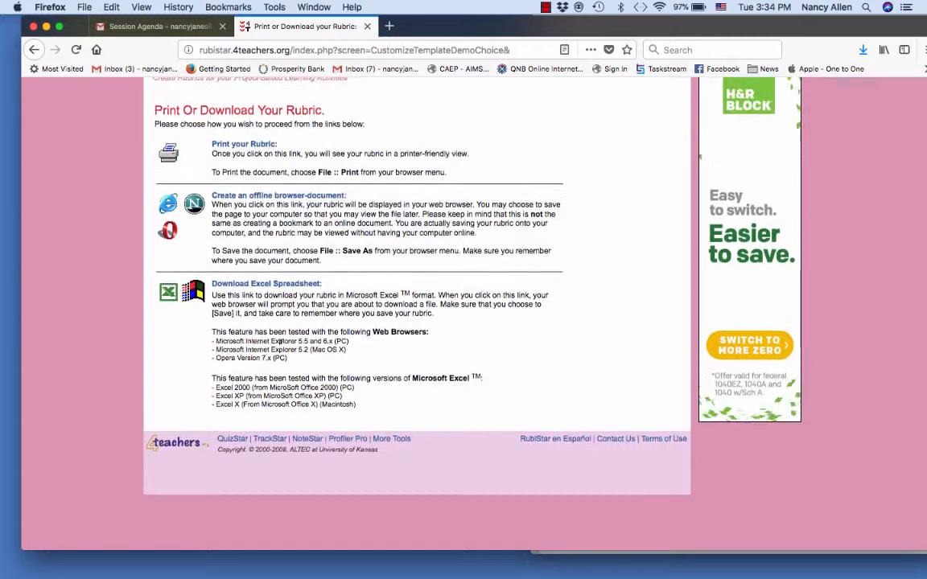
{"action": "scroll", "coordinate": [280, 341], "scroll_direction": "up", "scroll_amount": 3}
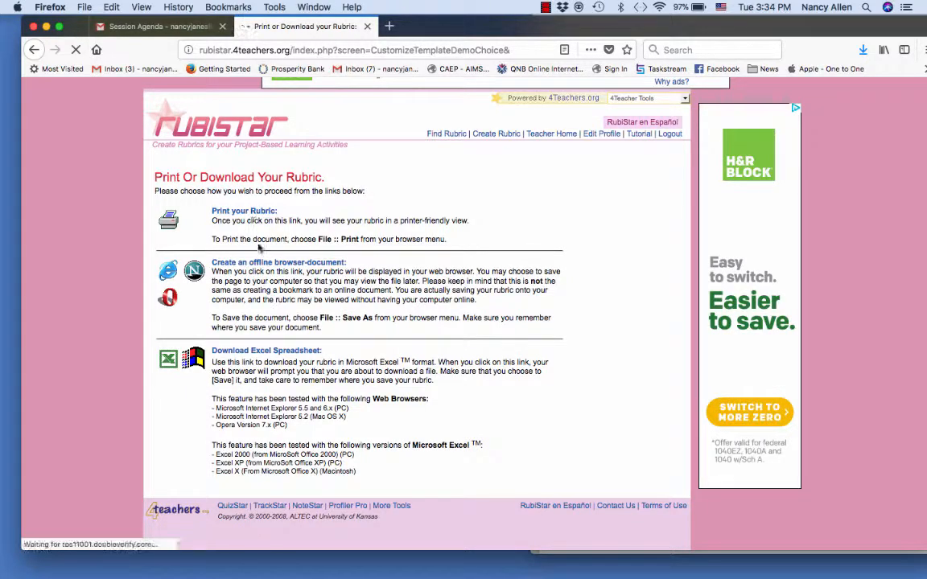
- Try to open the printer-friendly version of the rubric and look over the remaining download options
{"action": "left_click", "coordinate": [265, 214]}
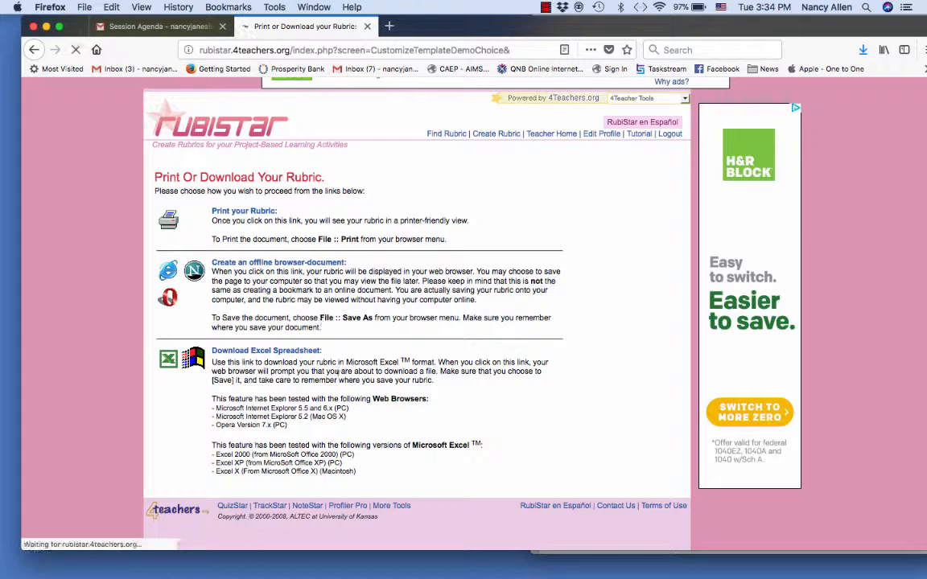
{"action": "scroll", "coordinate": [338, 374], "scroll_direction": "down", "scroll_amount": 1}
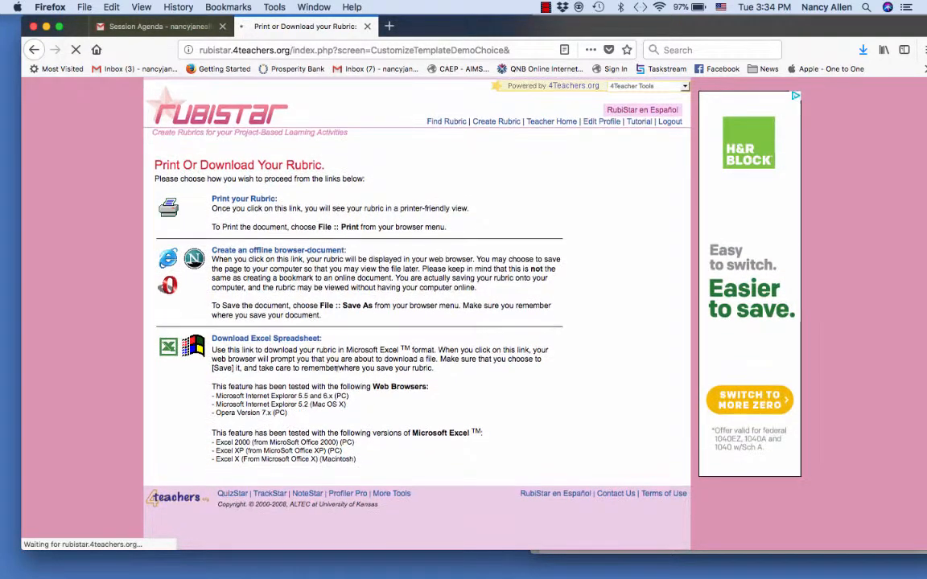
{"action": "scroll", "coordinate": [334, 366], "scroll_direction": "down", "scroll_amount": 2}
{"action": "scroll", "coordinate": [328, 362], "scroll_direction": "down", "scroll_amount": 1}
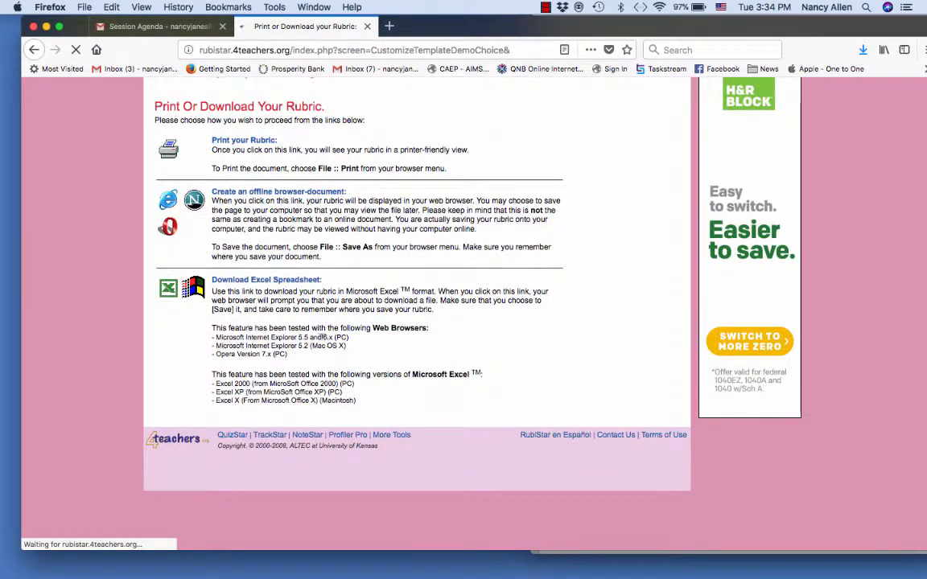
{"action": "scroll", "coordinate": [322, 334], "scroll_direction": "down", "scroll_amount": 1}
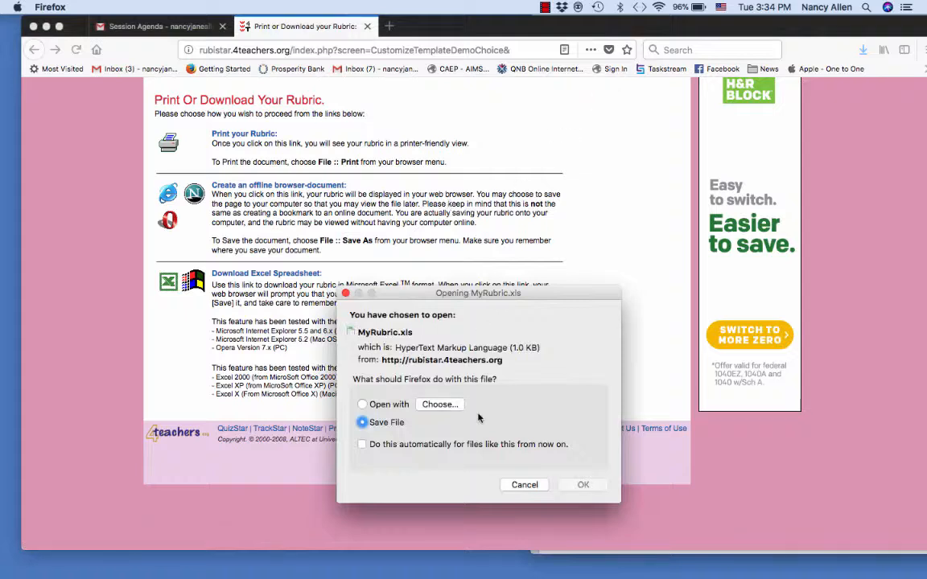
- Try to open MyRubric.xls directly from the download prompt instead of saving it
{"action": "left_click", "coordinate": [363, 405]}
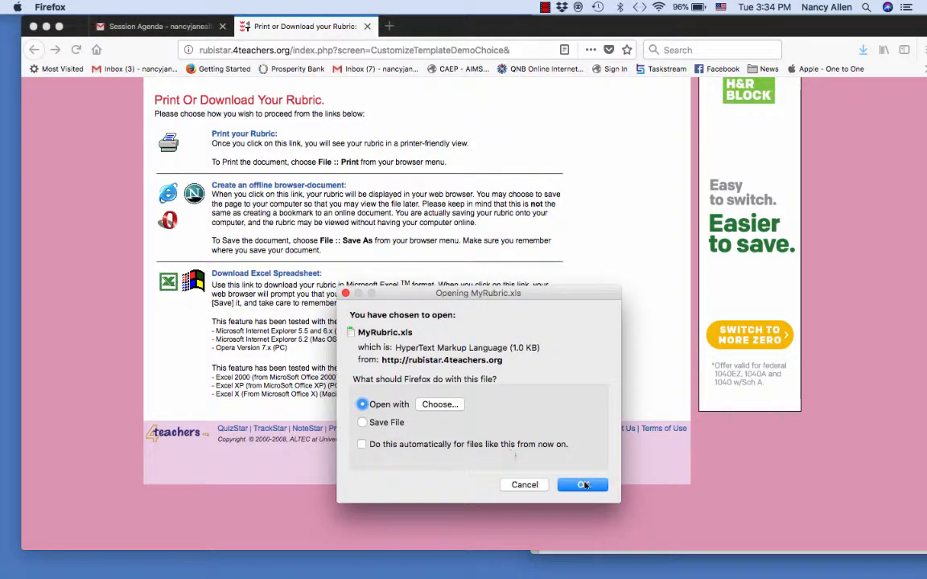
{"action": "left_click", "coordinate": [580, 486]}
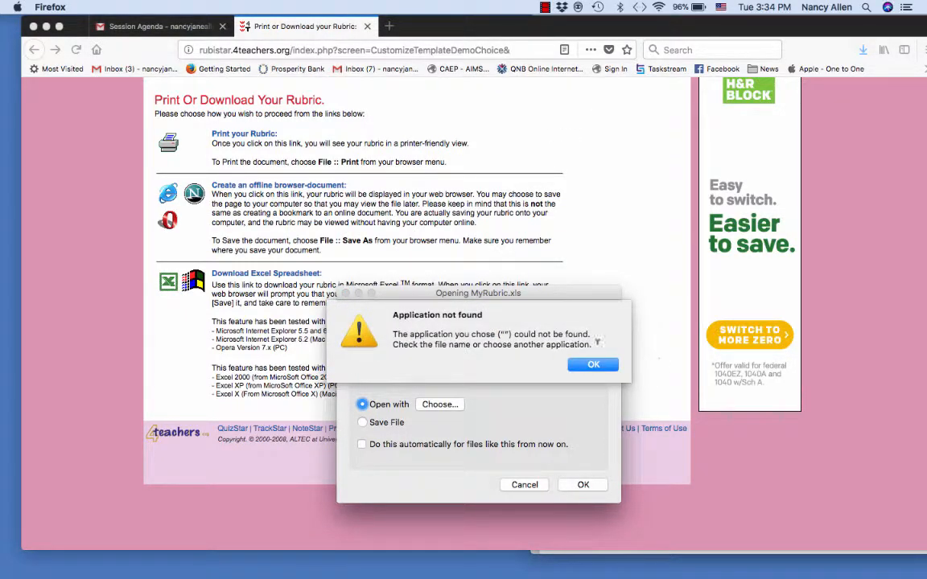
{"action": "left_click", "coordinate": [591, 365]}
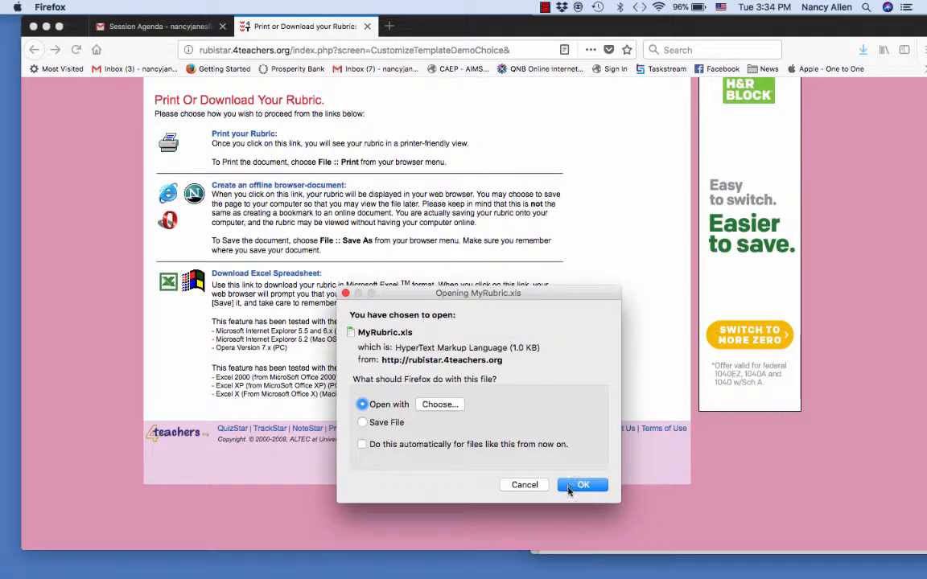
{"action": "left_click", "coordinate": [570, 485]}
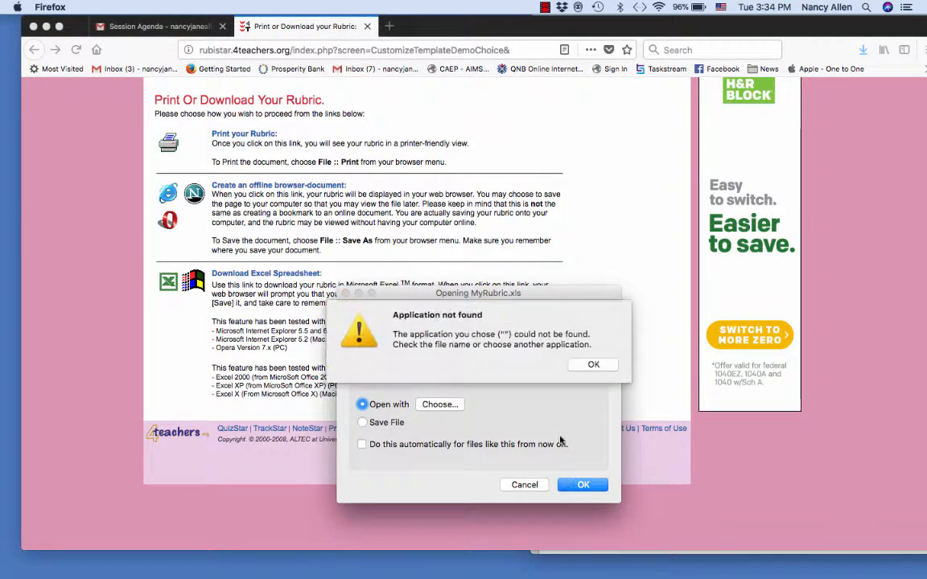
{"action": "left_click", "coordinate": [595, 366]}
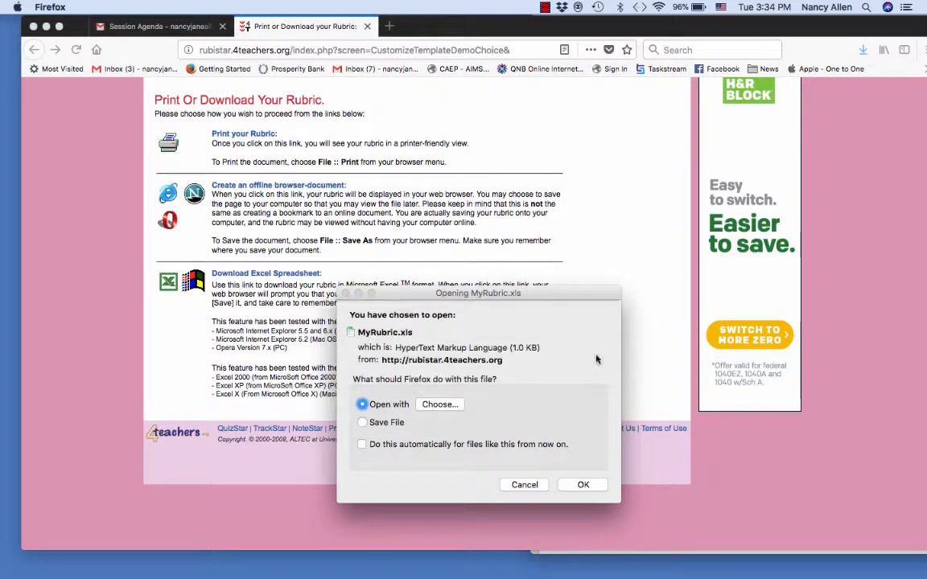
{"action": "left_click", "coordinate": [545, 7]}
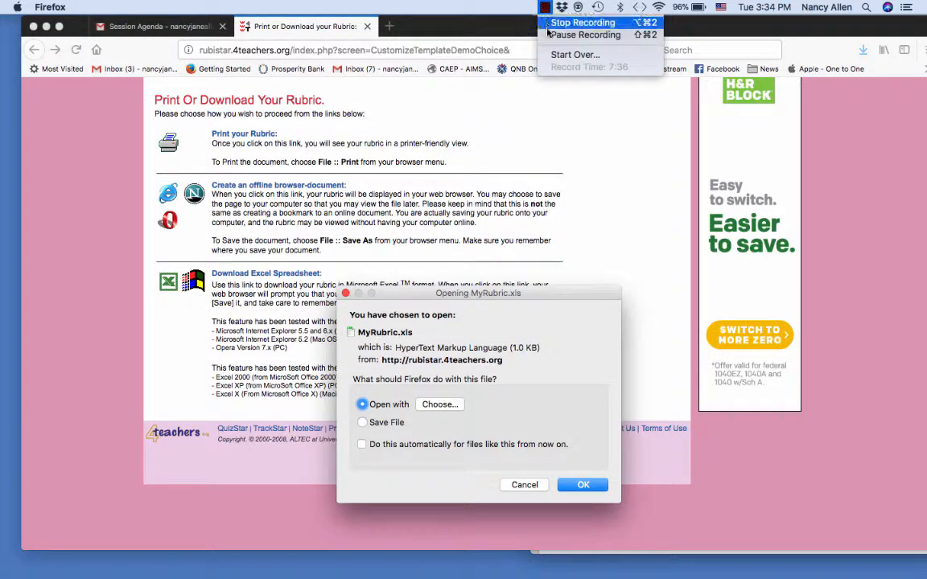
{"action": "left_click", "coordinate": [579, 35]}
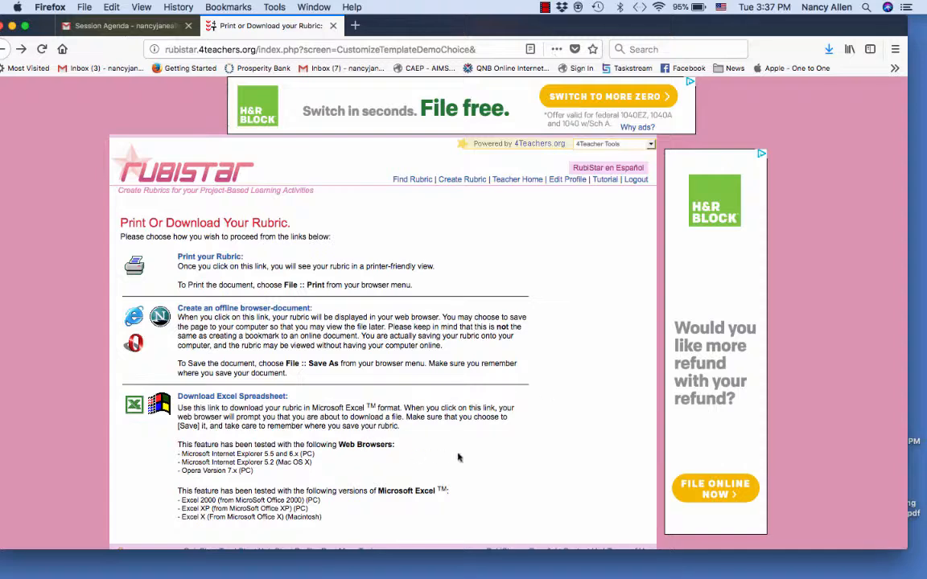
- Open the printer-friendly view of the rubric and reposition the browser window so the whole table shows
{"action": "left_click", "coordinate": [210, 257]}
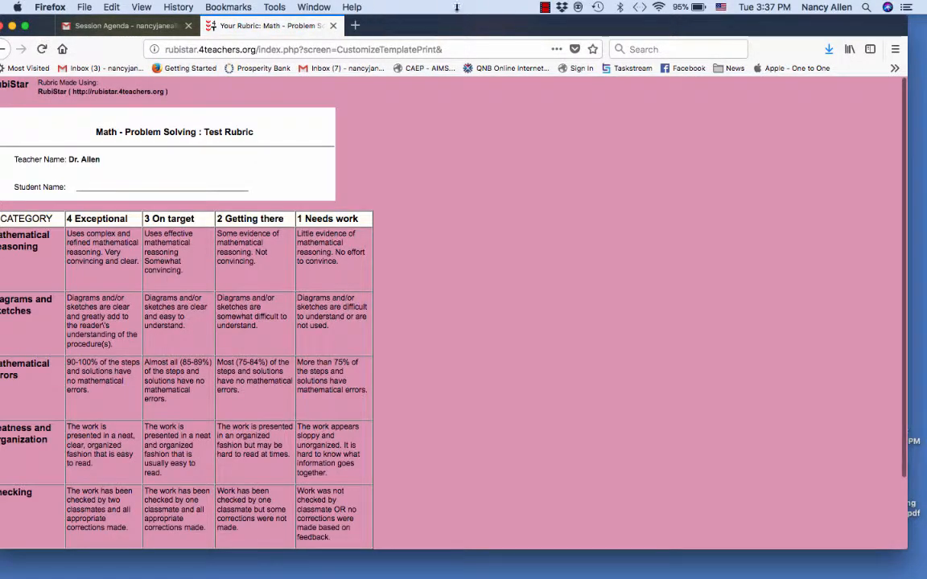
{"action": "left_click_drag", "start_coordinate": [438, 29], "coordinate": [570, 4]}
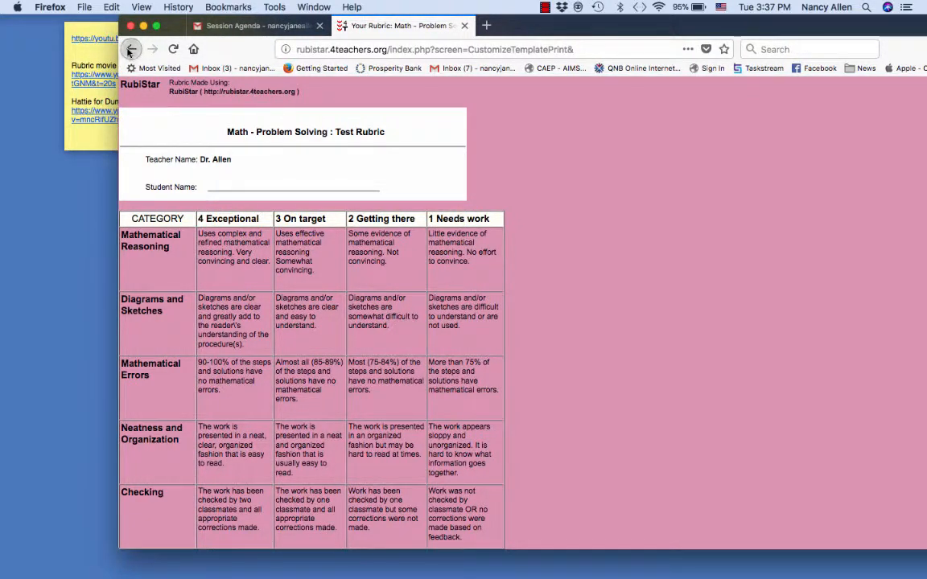
{"action": "right_click", "coordinate": [129, 51]}
{"action": "left_click", "coordinate": [455, 98]}
- Return to the print and download options and open the rubric as an offline browser document
{"action": "left_click", "coordinate": [129, 50]}
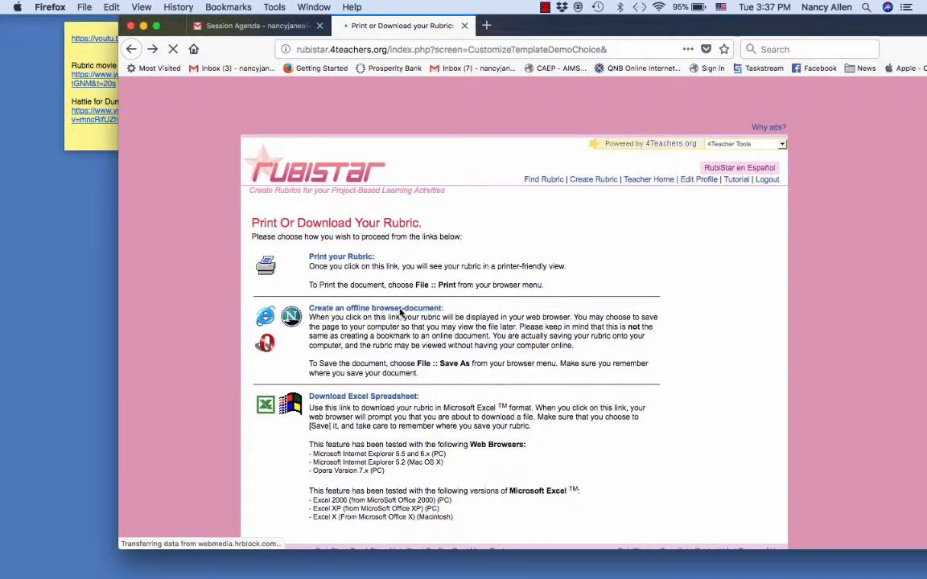
{"action": "scroll", "coordinate": [401, 312], "scroll_direction": "down", "scroll_amount": 3}
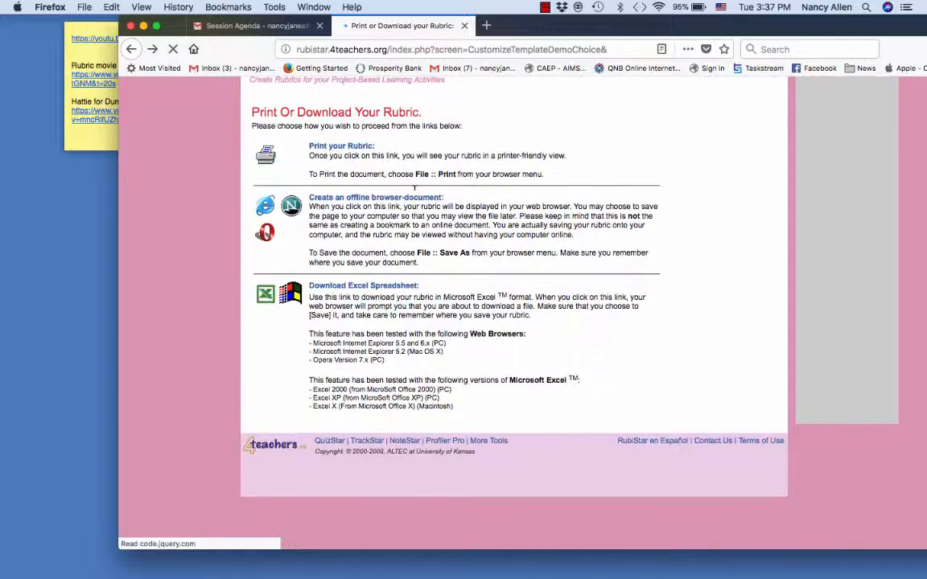
{"action": "left_click", "coordinate": [414, 199]}
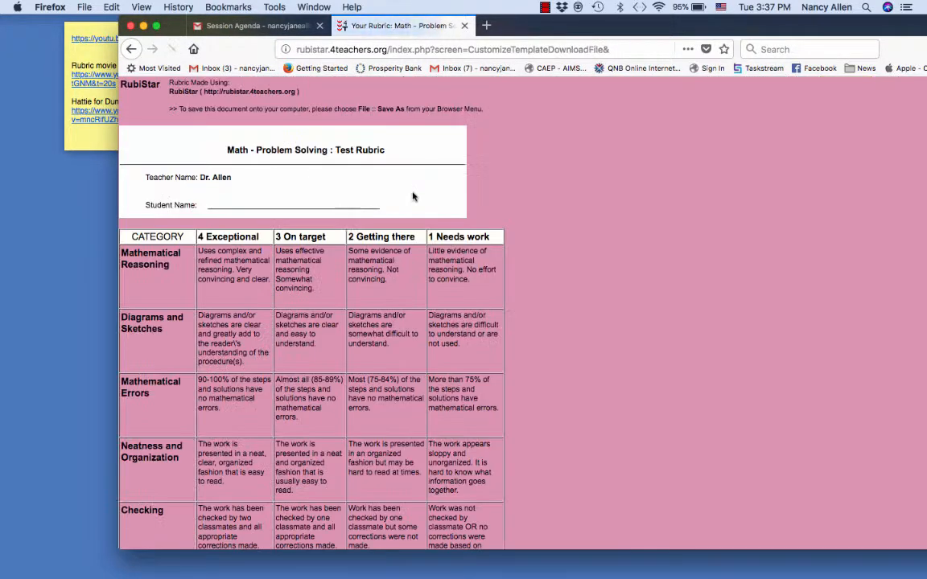
- Return to the download options and save the rubric's Excel spreadsheet, MyRubric.xls, to the computer
{"action": "left_click", "coordinate": [130, 49]}
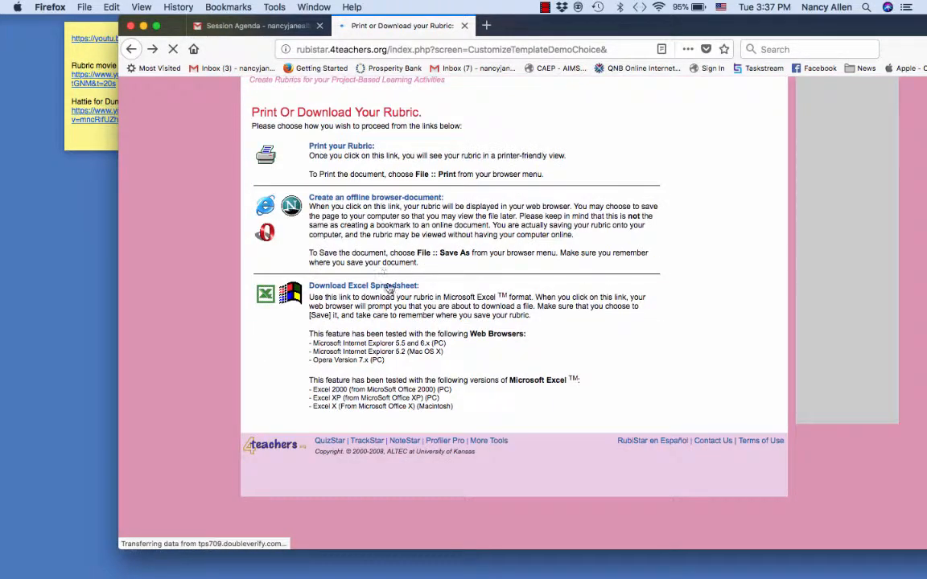
{"action": "left_click", "coordinate": [387, 287]}
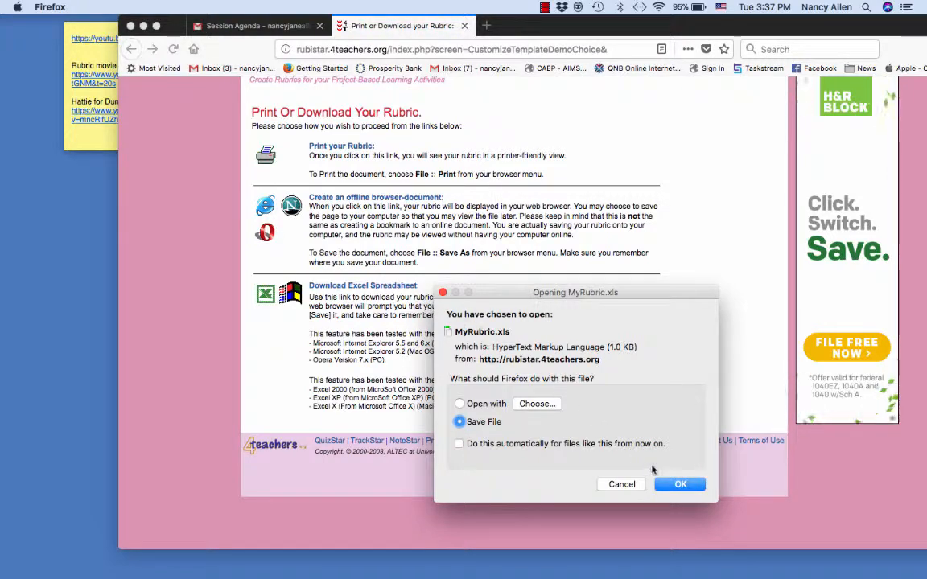
{"action": "left_click", "coordinate": [679, 484]}
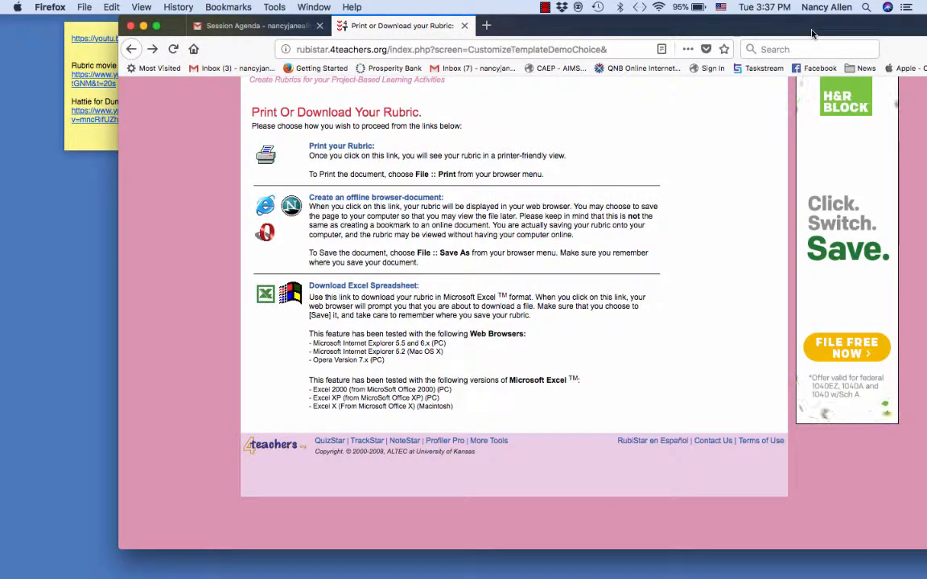
- Uncover the desktop and open the saved MyRubric.xls in Excel, choosing to open it anyway
{"action": "left_click_drag", "start_coordinate": [811, 34], "coordinate": [678, 358]}
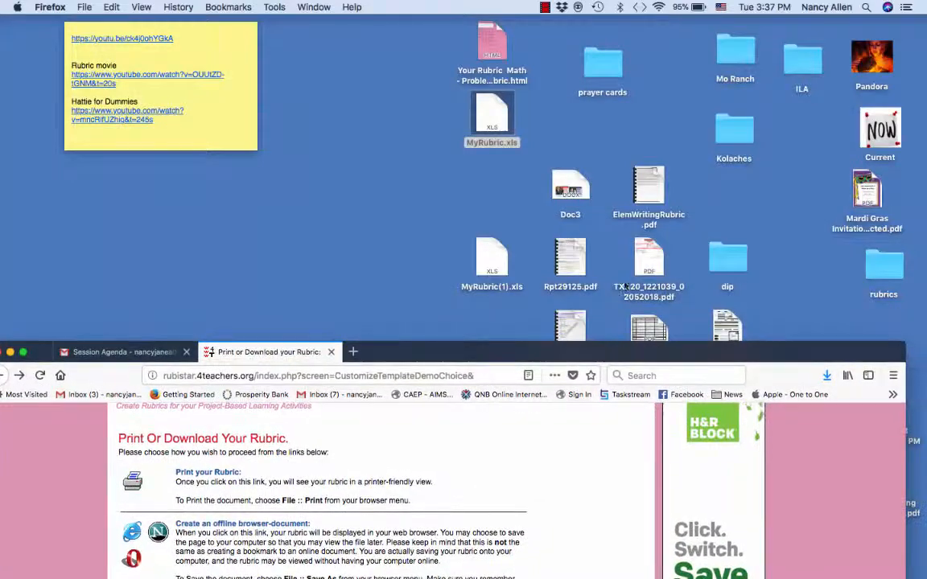
{"action": "left_click", "coordinate": [493, 119]}
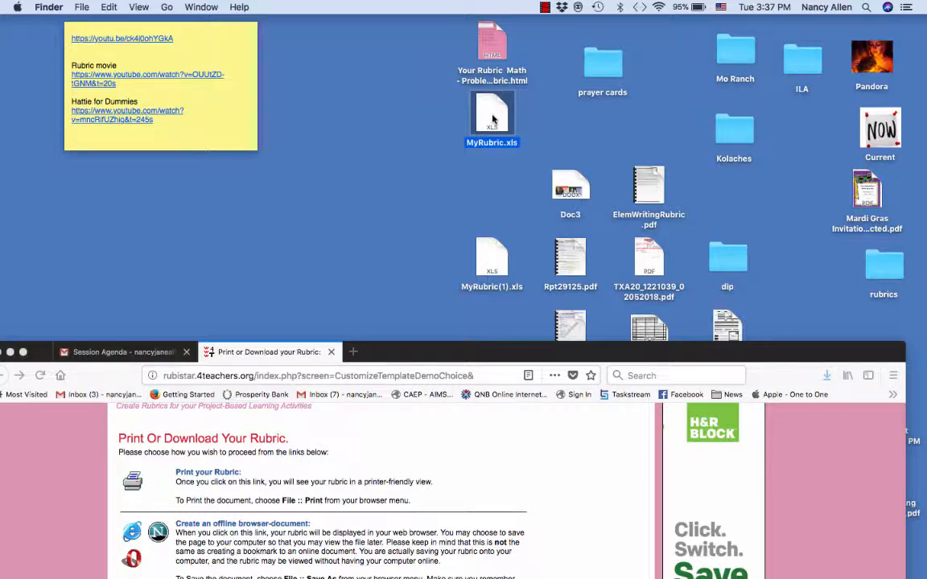
{"action": "double_click", "coordinate": [493, 119]}
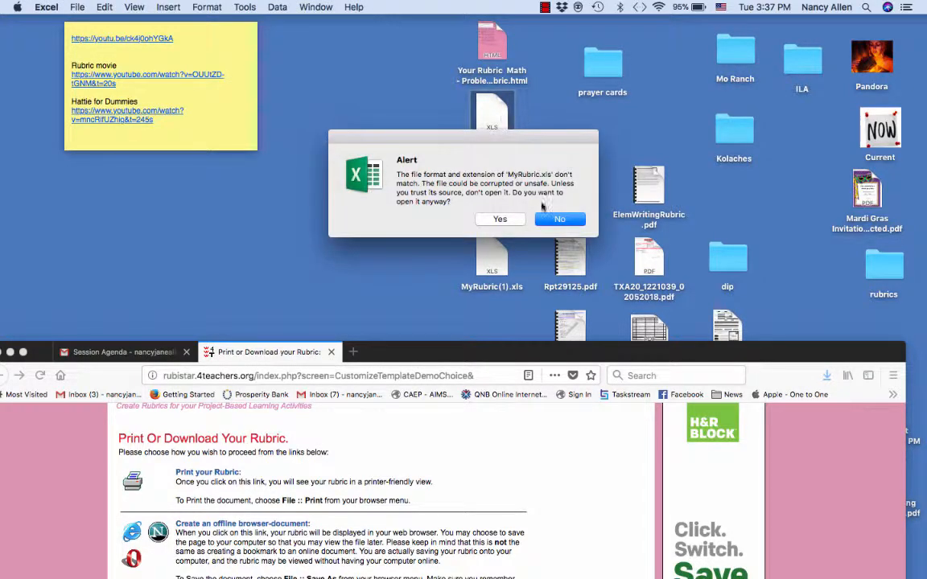
{"action": "left_click", "coordinate": [496, 219]}
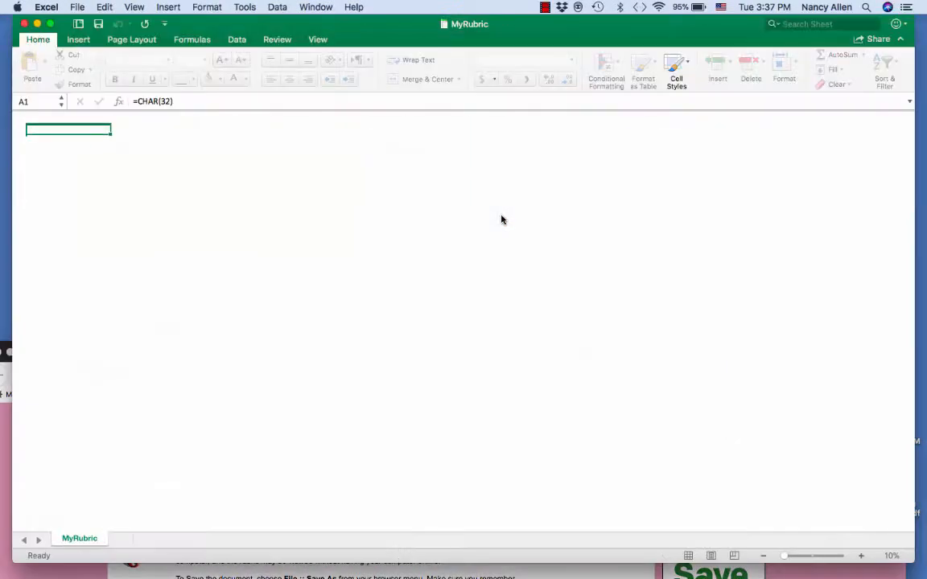
- Examine the exported rubric in the worksheet, including the header, level labels, all five categories and the Neatness and Organization text for level 3
{"action": "left_click_drag", "start_coordinate": [527, 40], "coordinate": [633, 41]}
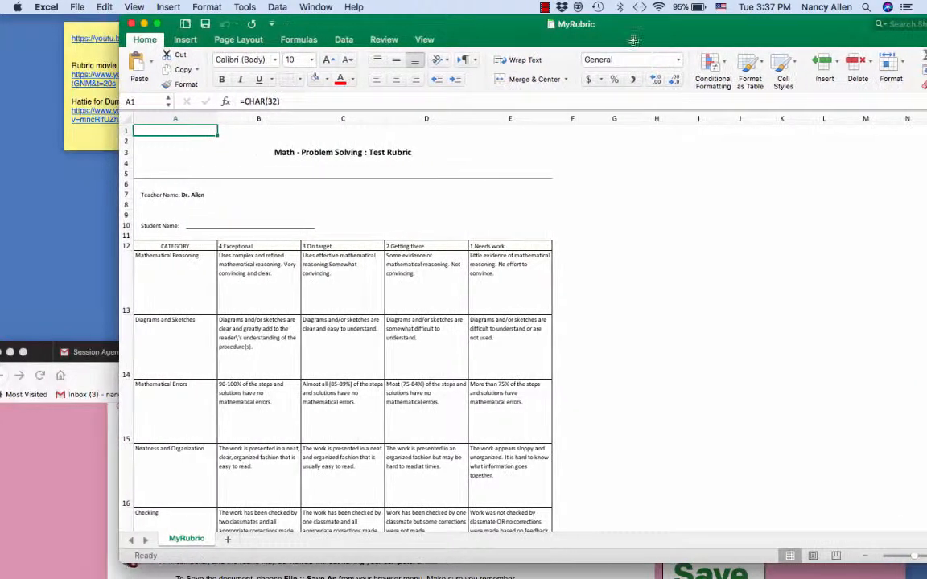
{"action": "scroll", "coordinate": [324, 409], "scroll_direction": "down", "scroll_amount": 10}
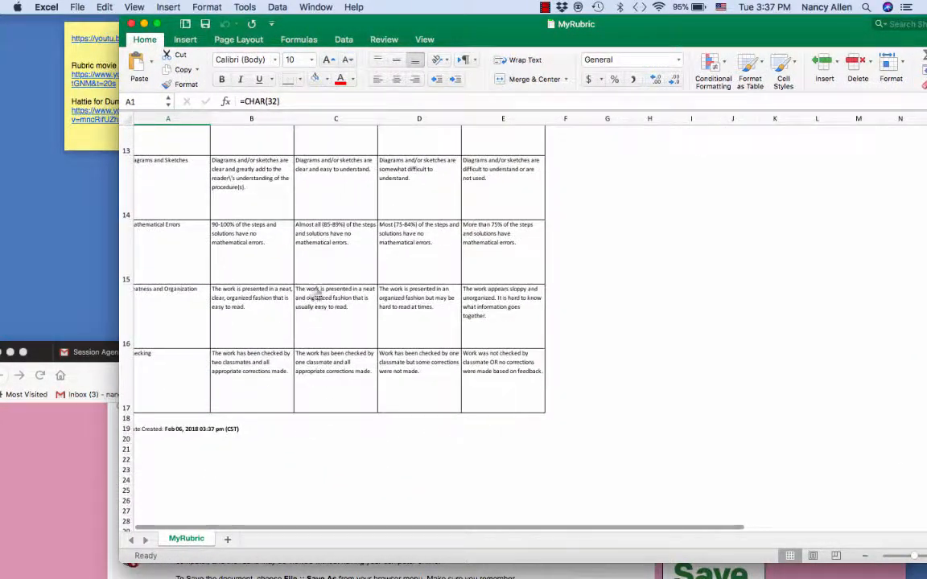
{"action": "left_click", "coordinate": [335, 303]}
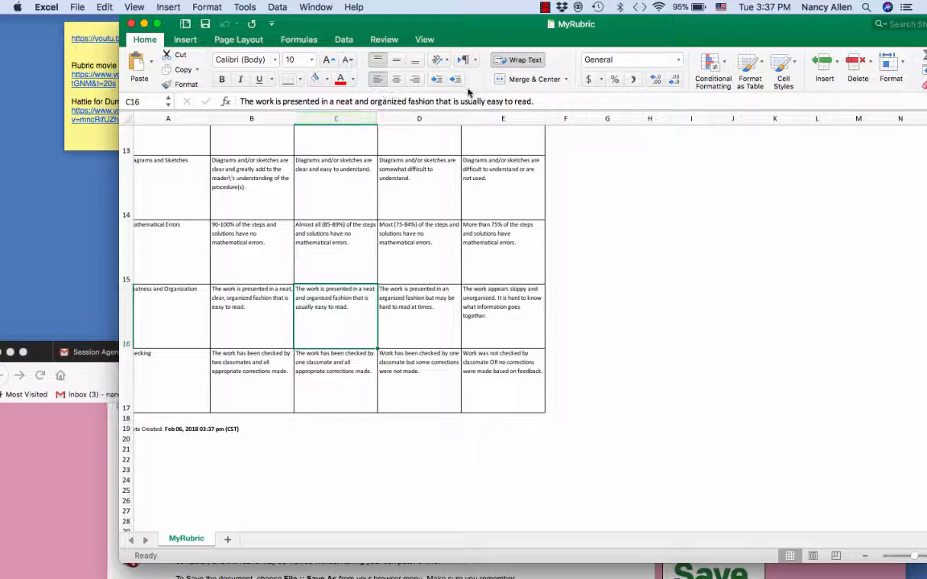
{"action": "scroll", "coordinate": [269, 222], "scroll_direction": "up", "scroll_amount": 5}
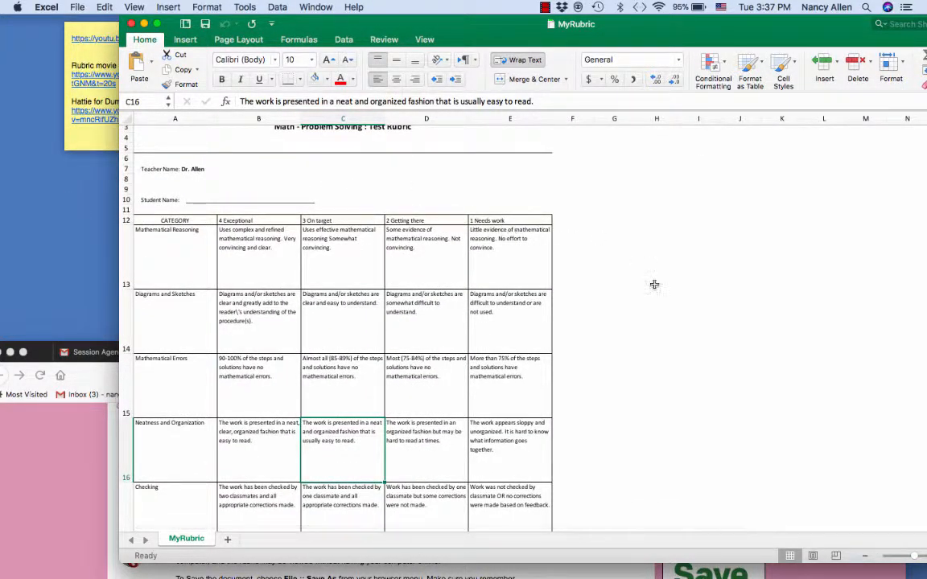
{"action": "scroll", "coordinate": [387, 334], "scroll_direction": "down", "scroll_amount": 5}
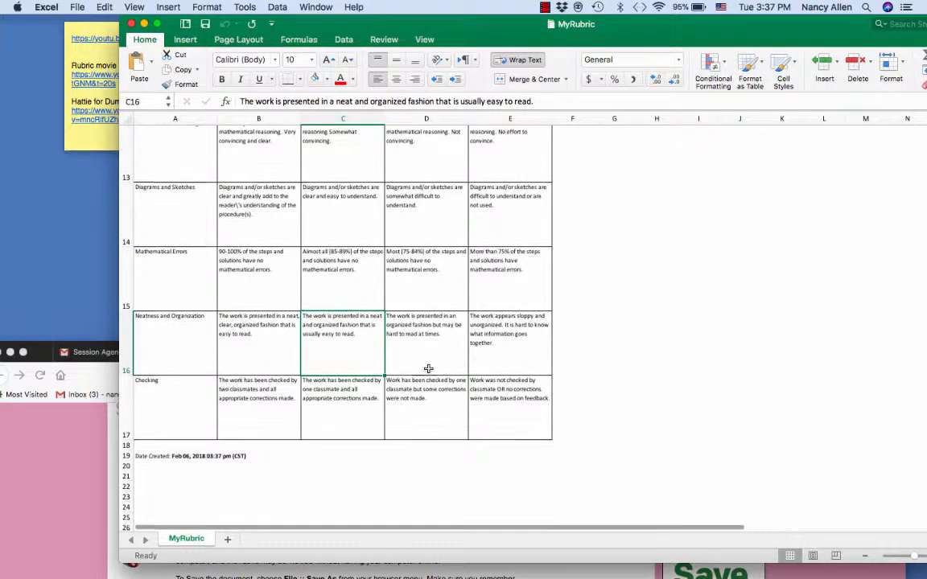
{"action": "scroll", "coordinate": [428, 368], "scroll_direction": "down", "scroll_amount": 3}
{"action": "scroll", "coordinate": [428, 370], "scroll_direction": "up", "scroll_amount": 5}
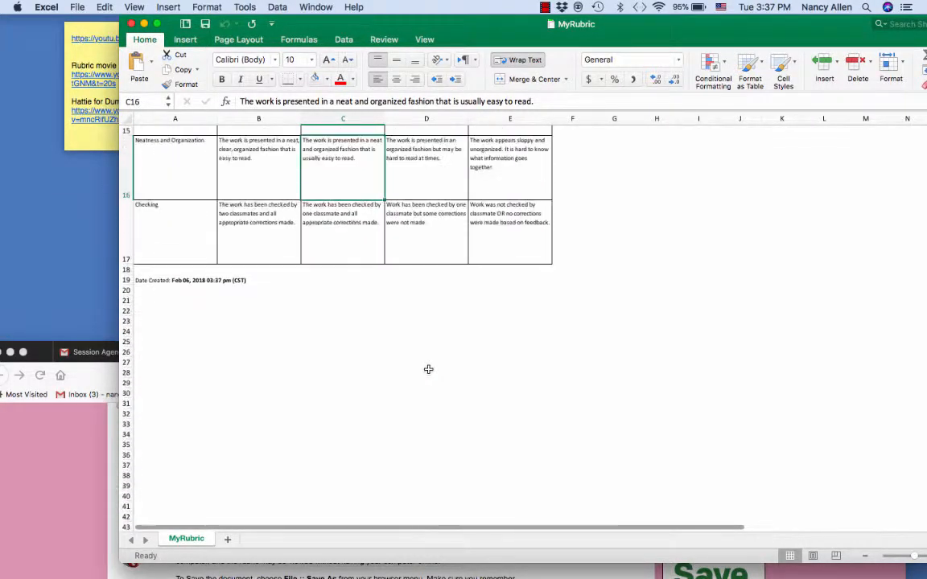
{"action": "scroll", "coordinate": [428, 369], "scroll_direction": "down", "scroll_amount": 1}
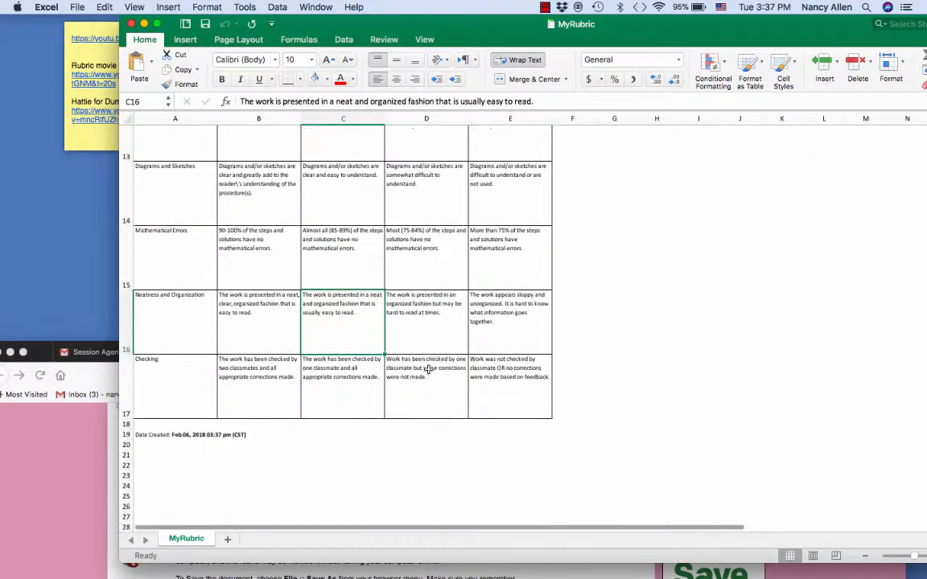
{"action": "double_click", "coordinate": [702, 31]}
{"action": "scroll", "coordinate": [285, 384], "scroll_direction": "up", "scroll_amount": 4}
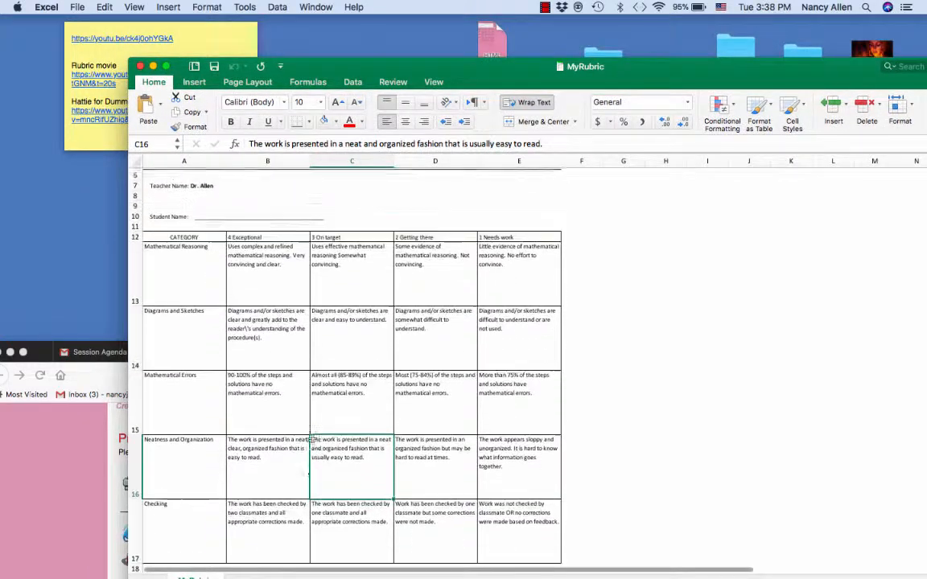
{"action": "scroll", "coordinate": [312, 439], "scroll_direction": "up", "scroll_amount": 1}
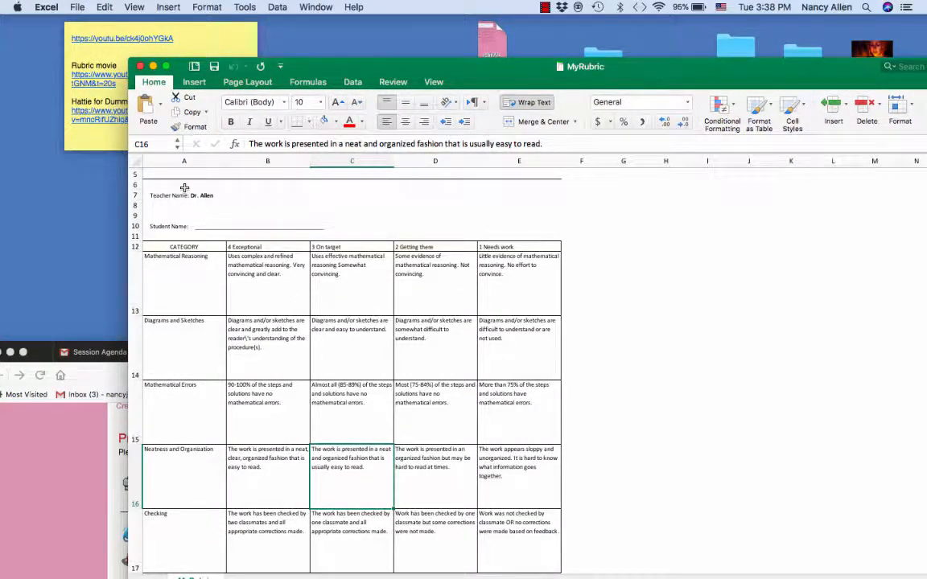
{"action": "scroll", "coordinate": [184, 188], "scroll_direction": "up", "scroll_amount": 1}
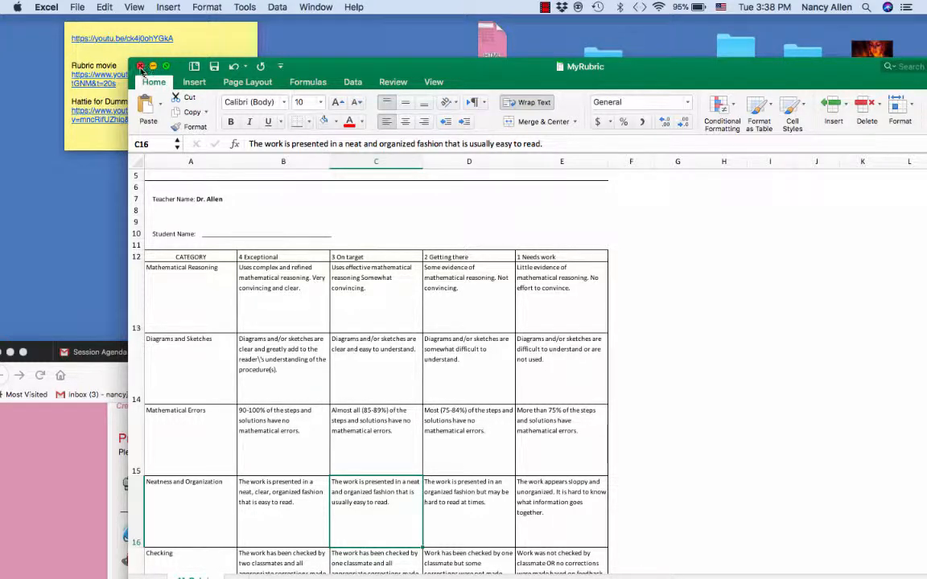
- Close the MyRubric workbook and bring the browser window with the download options back into full view
{"action": "left_click", "coordinate": [140, 67]}
{"action": "left_click_drag", "start_coordinate": [478, 358], "coordinate": [507, 37]}
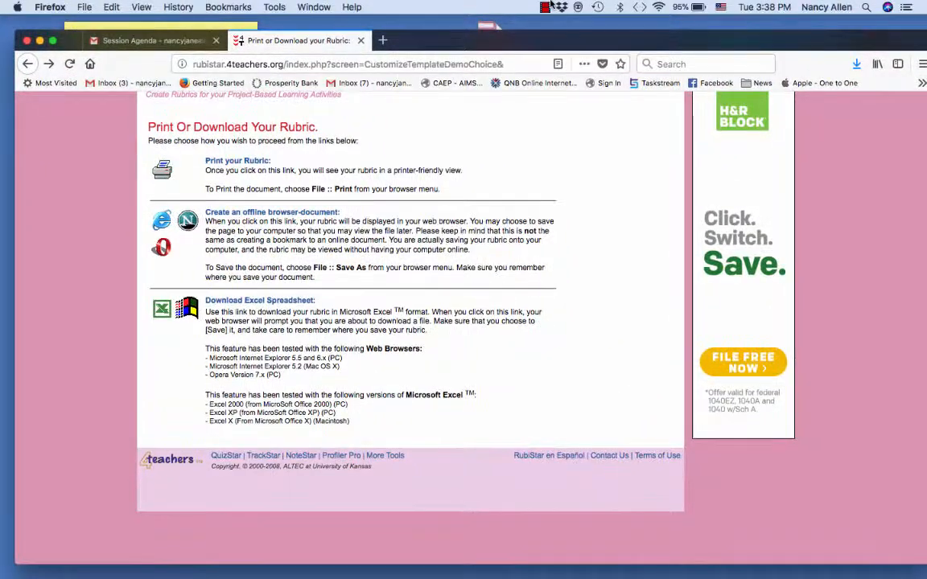
{"action": "left_click", "coordinate": [545, 7]}
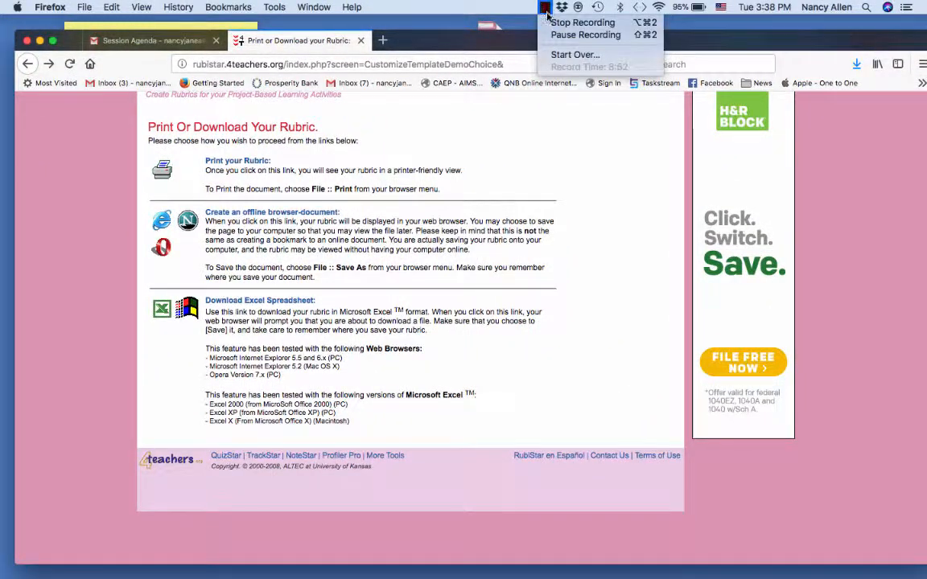